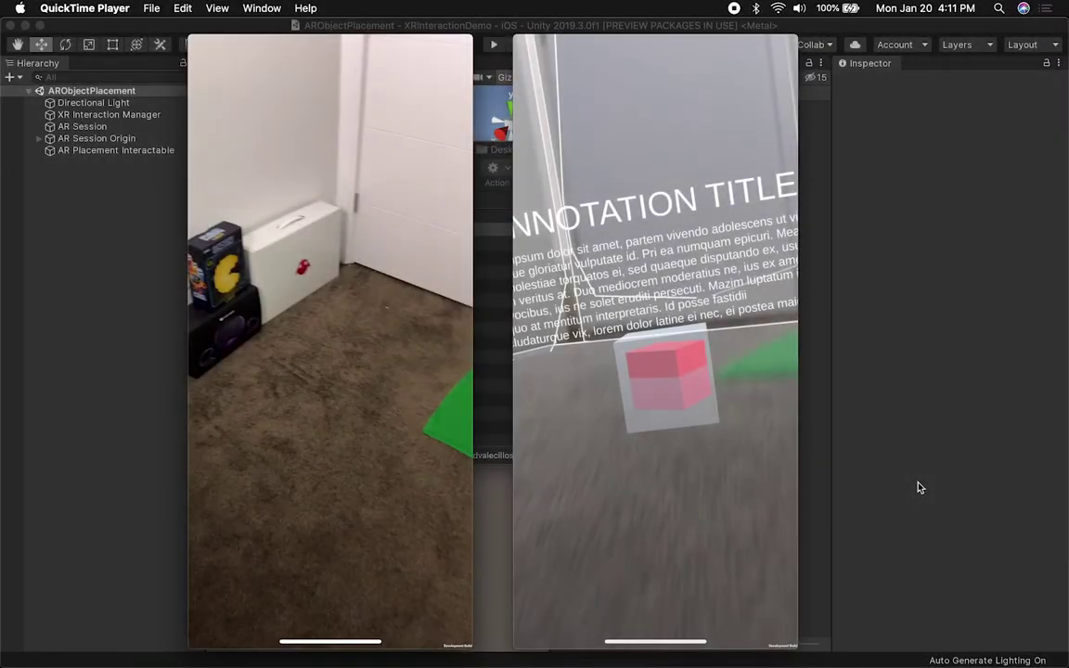
Step: Watch Demo_1.MP4 play to its end, showing red cubes with annotation panels on the carpet
{"action": "mouse_move", "coordinate": [316, 93]}
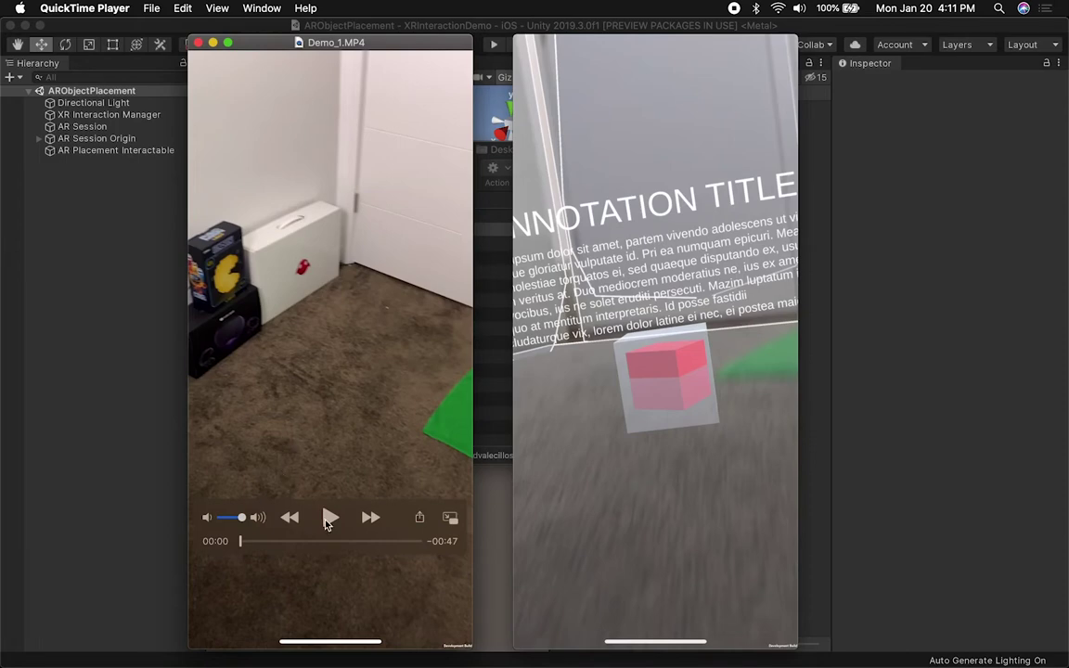
{"action": "mouse_move", "coordinate": [558, 450]}
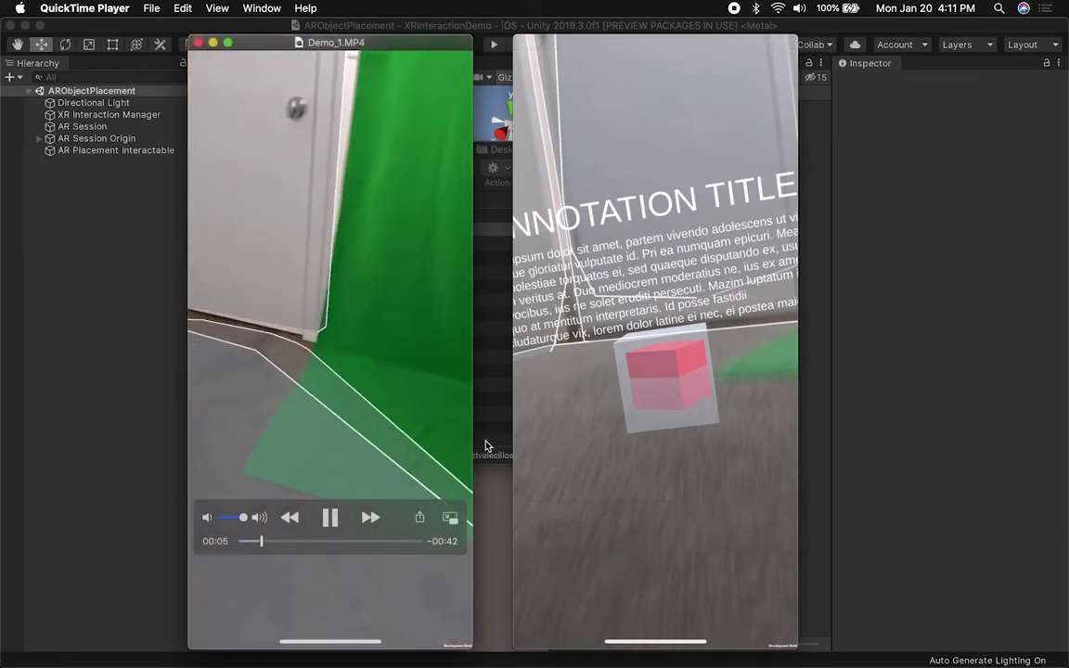
{"action": "mouse_move", "coordinate": [551, 475]}
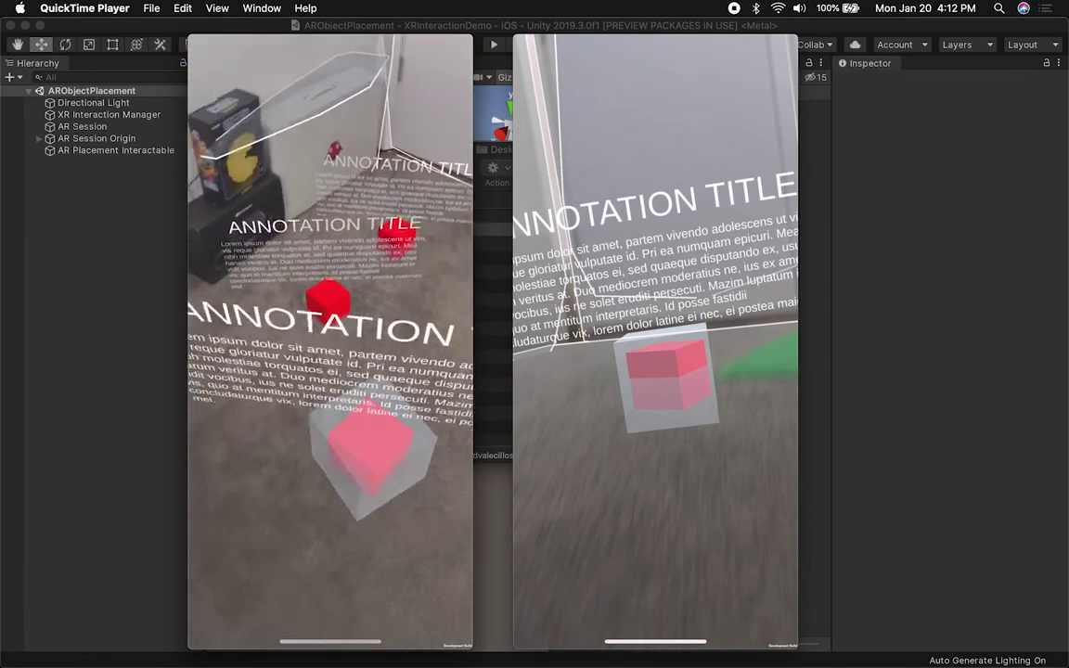
{"action": "mouse_move", "coordinate": [301, 530]}
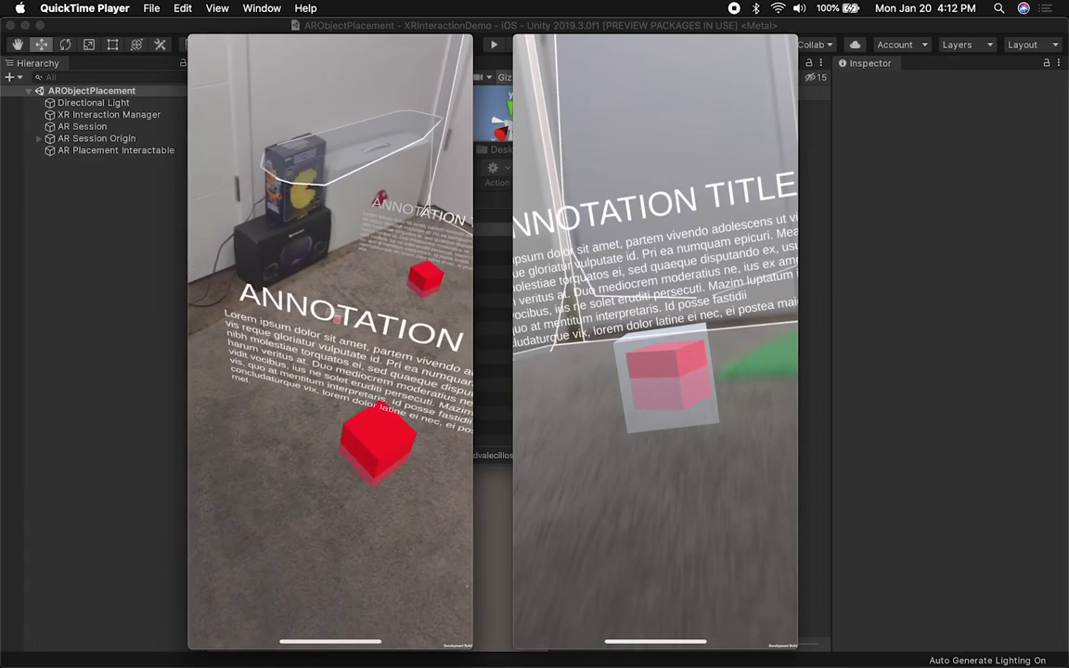
{"action": "mouse_move", "coordinate": [691, 233]}
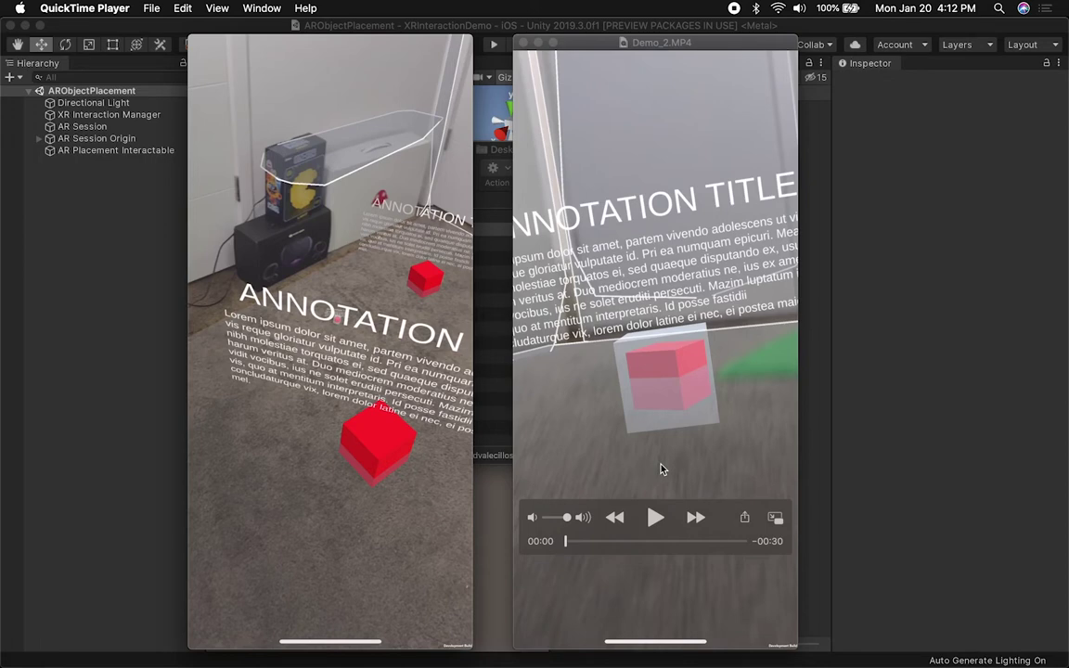
Step: Play Demo_2.MP4 to about 00:22, then close its window
{"action": "mouse_move", "coordinate": [346, 418]}
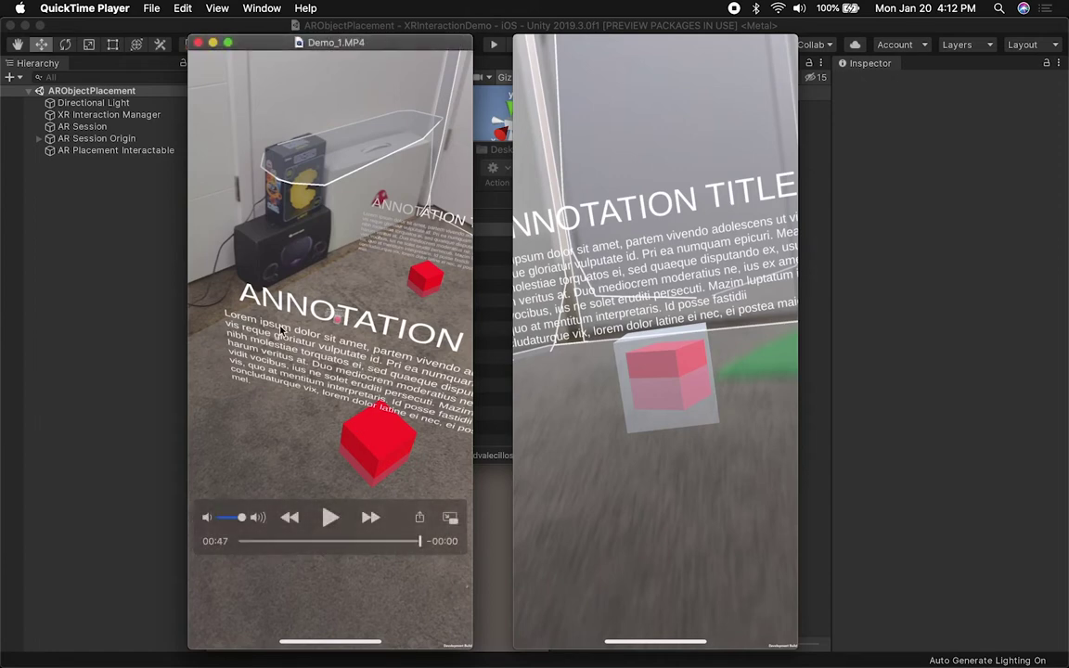
{"action": "mouse_move", "coordinate": [728, 389]}
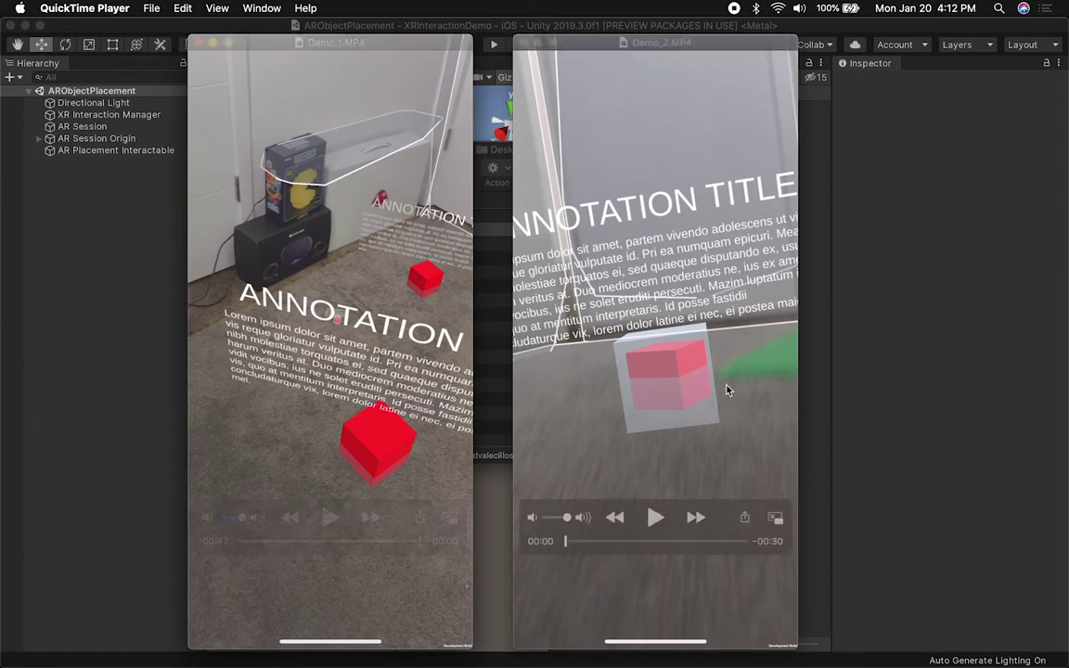
{"action": "left_click", "coordinate": [655, 518]}
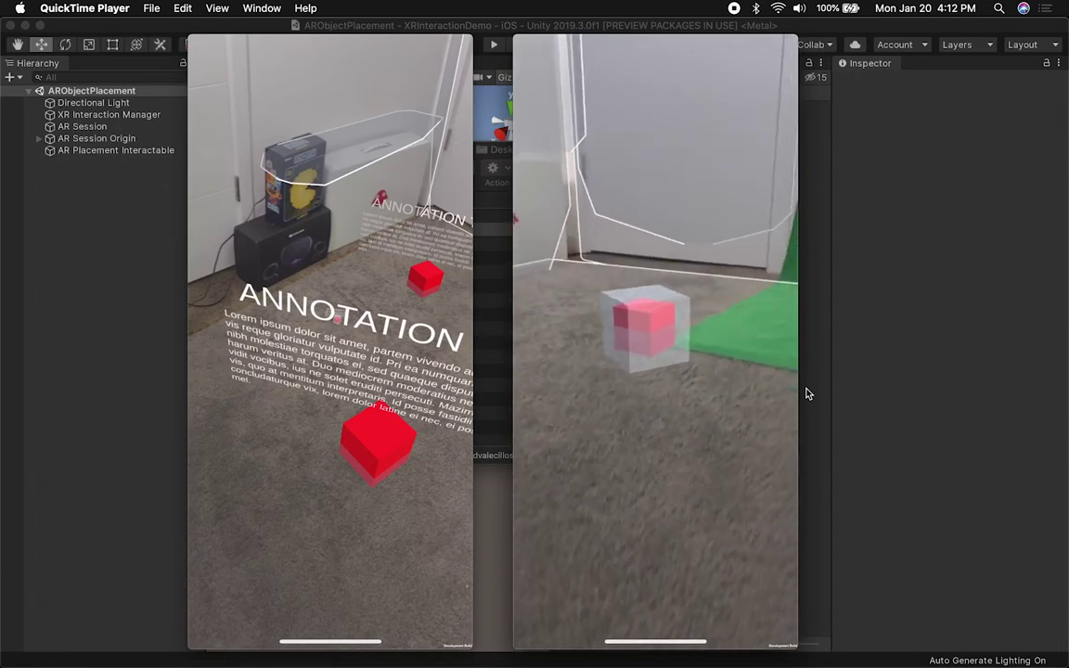
{"action": "mouse_move", "coordinate": [723, 322]}
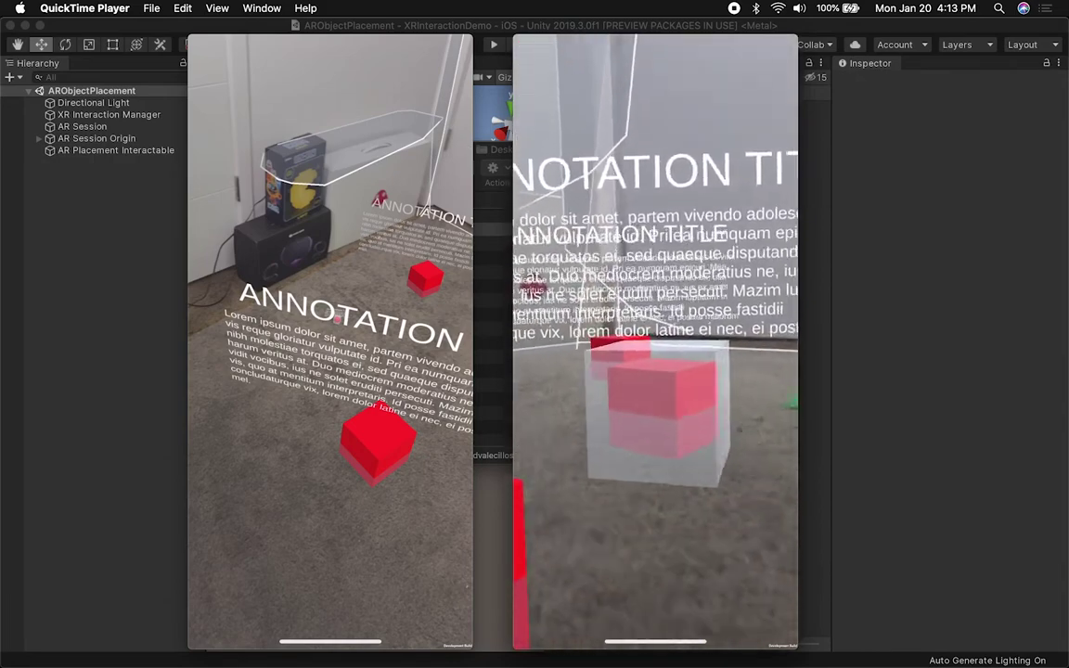
{"action": "mouse_move", "coordinate": [597, 394]}
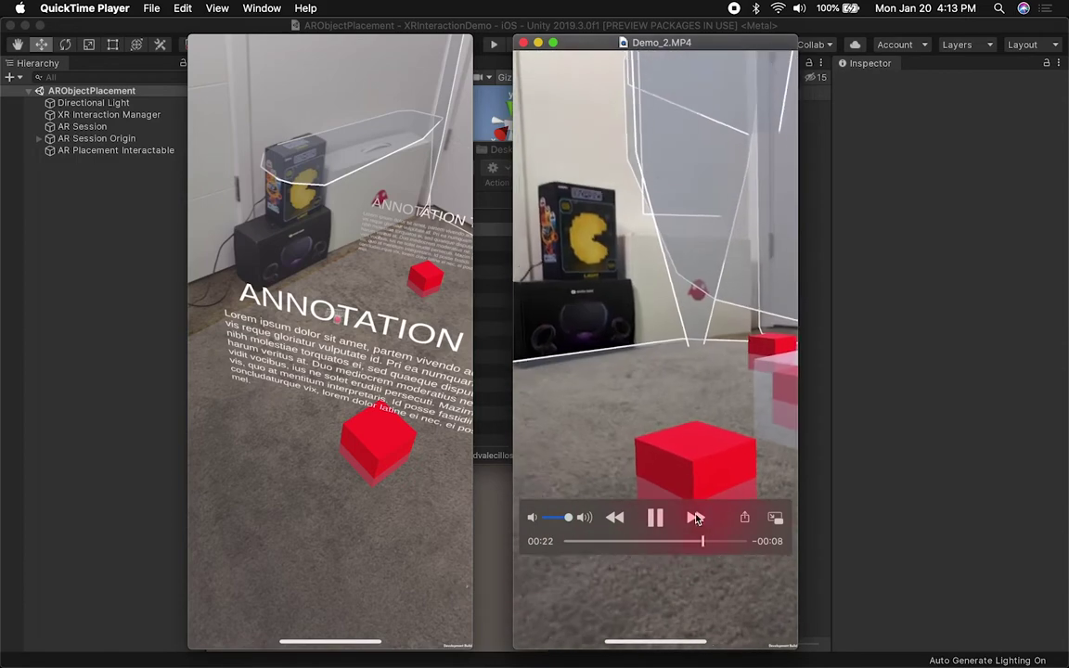
{"action": "left_click", "coordinate": [523, 45]}
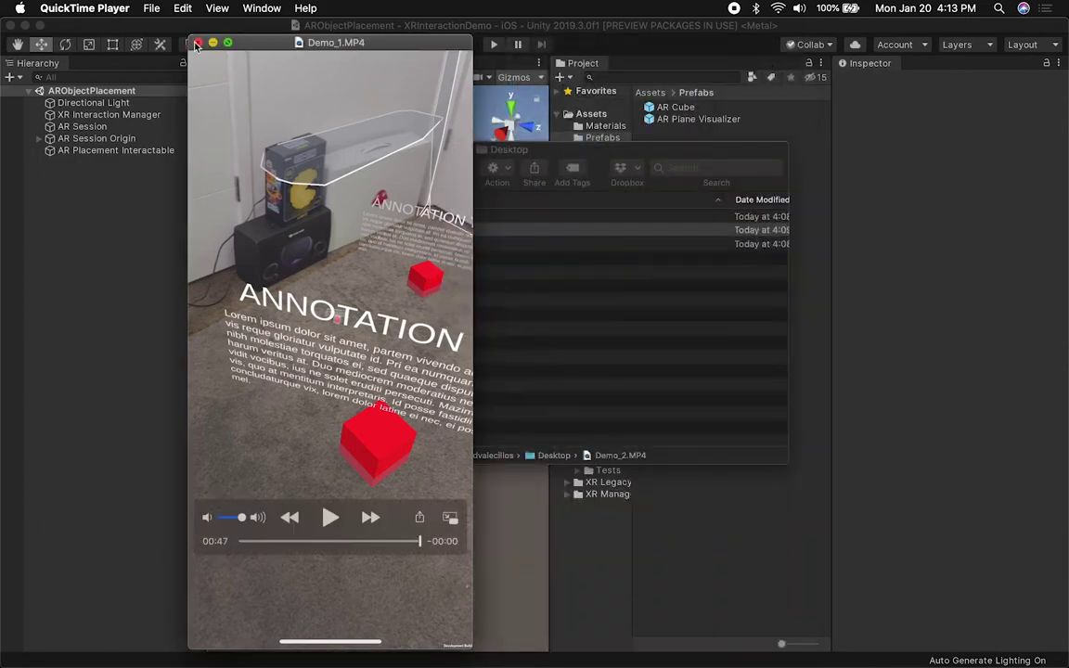
Step: Close Demo_1 and duplicate the ARObjectPlacement scene as ARAnnotationsPlacement in Assets/Scenes
{"action": "left_click", "coordinate": [197, 44]}
{"action": "left_click", "coordinate": [311, 32]}
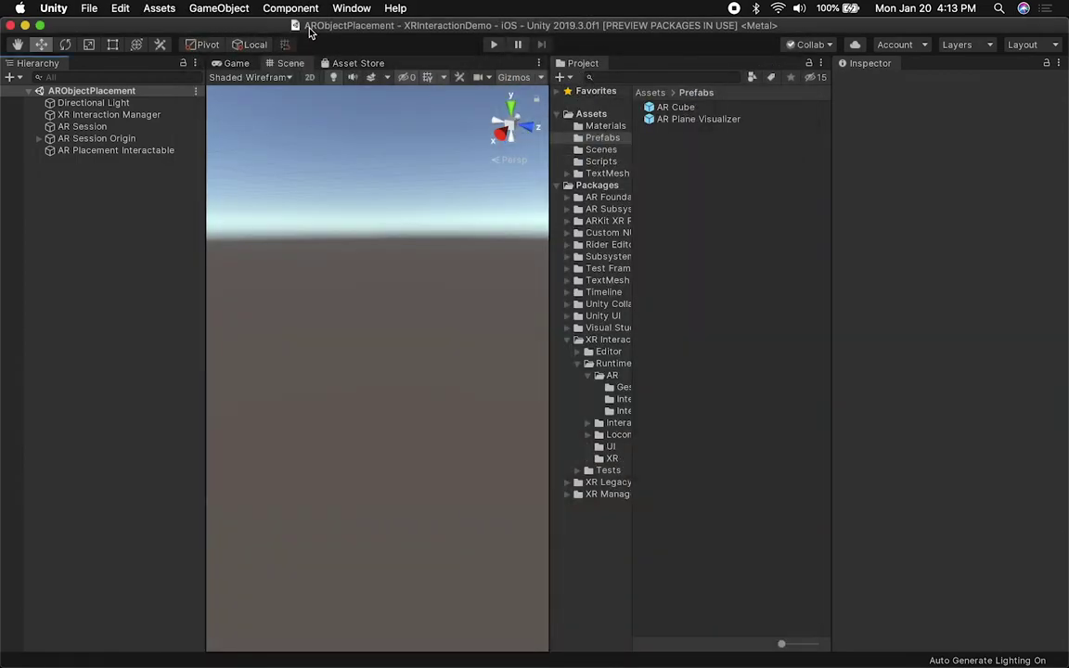
{"action": "left_click", "coordinate": [611, 150]}
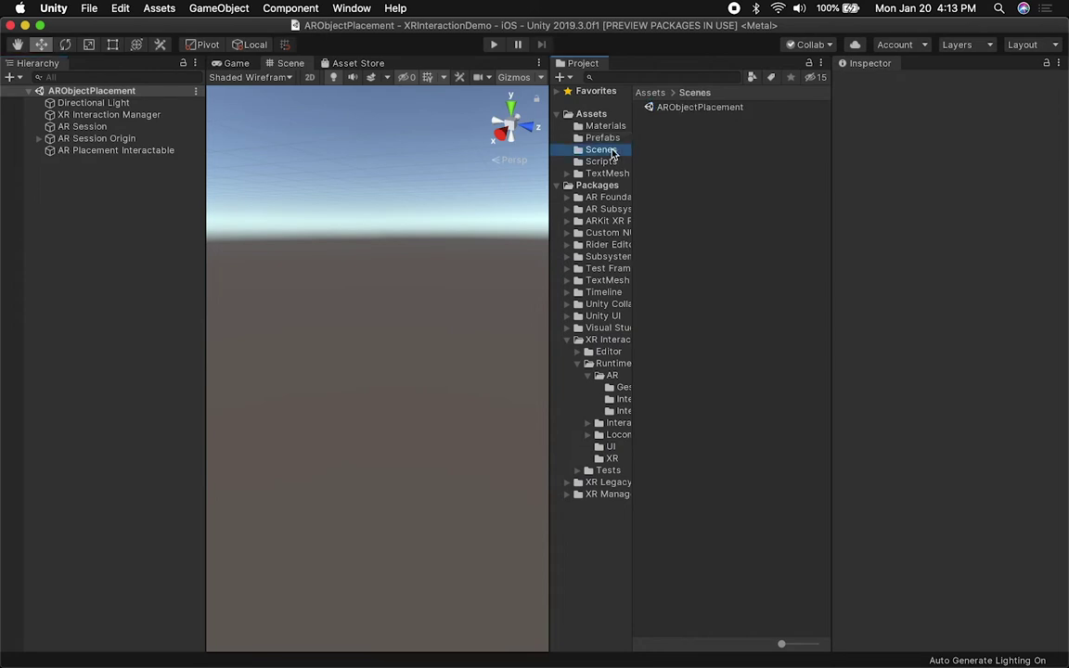
{"action": "left_click", "coordinate": [673, 109]}
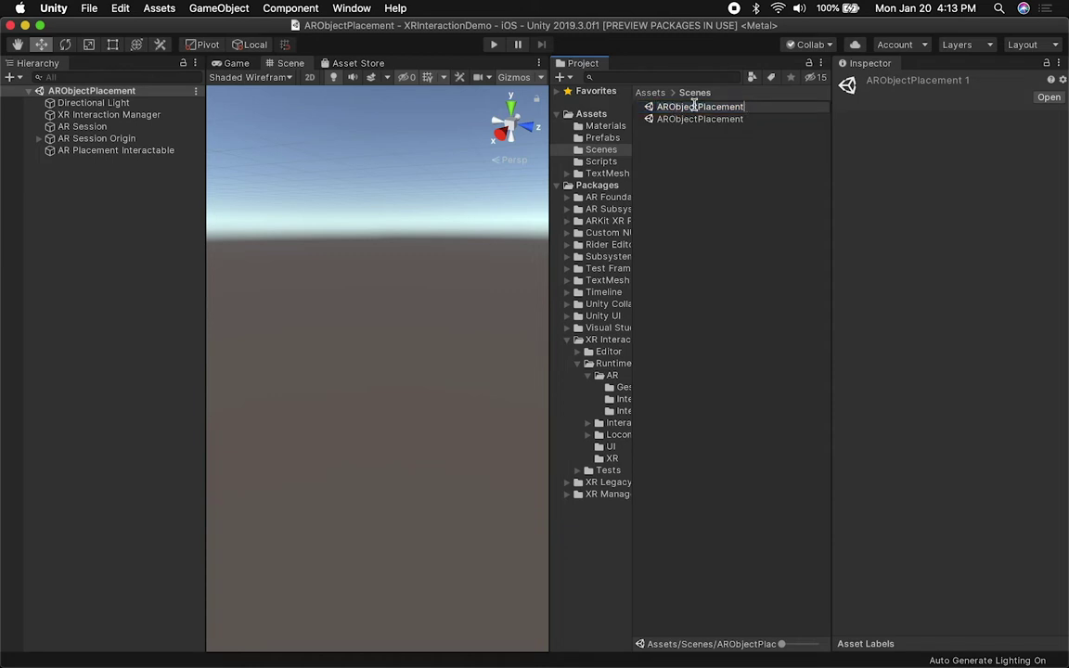
{"action": "key", "text": "BackSpace"}
{"action": "key", "text": "BackSpace"}
{"action": "key", "text": "BackSpace"}
{"action": "key", "text": "BackSpace"}
{"action": "key", "text": "BackSpace"}
{"action": "key", "text": "BackSpace"}
{"action": "type", "text": "Annotations"}
{"action": "key", "text": "Return"}
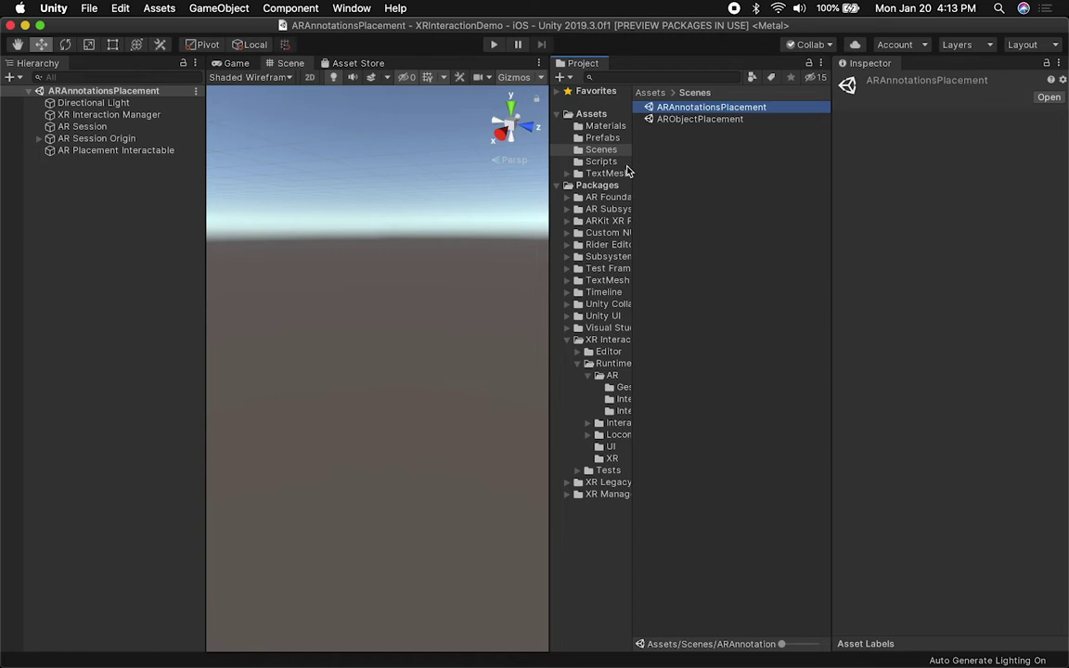
Step: Duplicate the AR Cube prefab in Prefabs and name the copy AR Cube With Annotations
{"action": "left_click", "coordinate": [603, 138]}
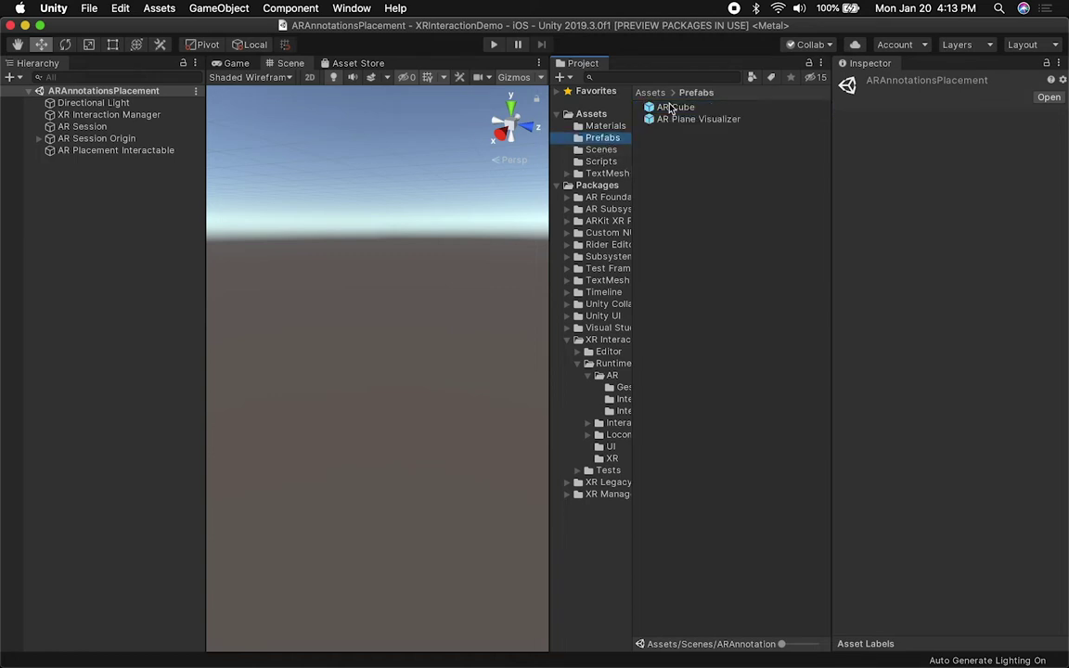
{"action": "left_click", "coordinate": [672, 108]}
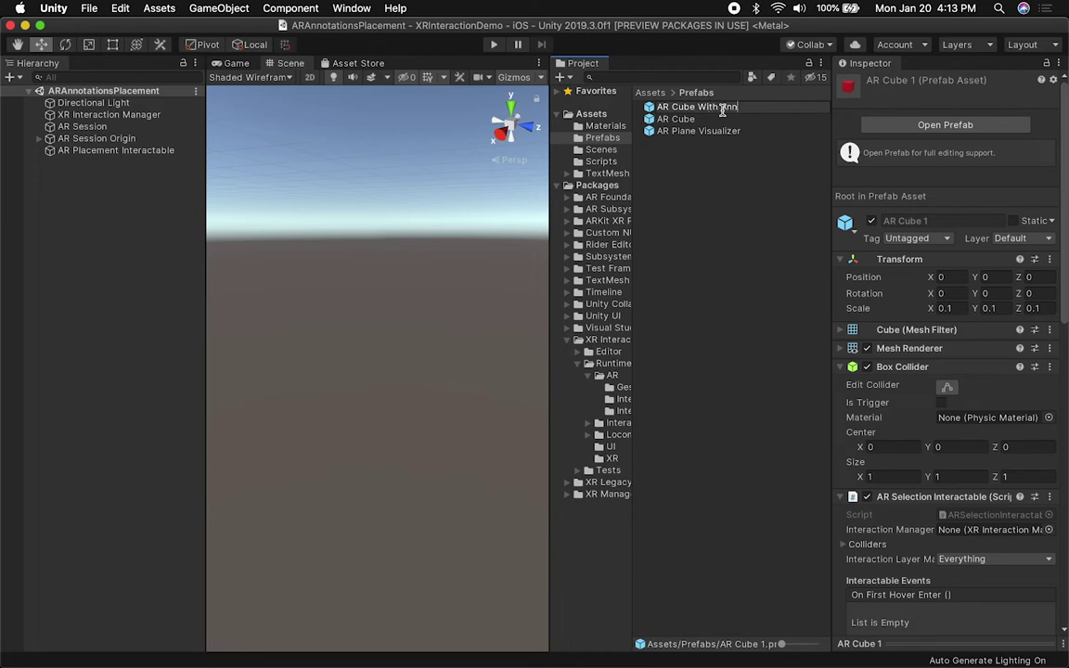
{"action": "key", "text": "Return"}
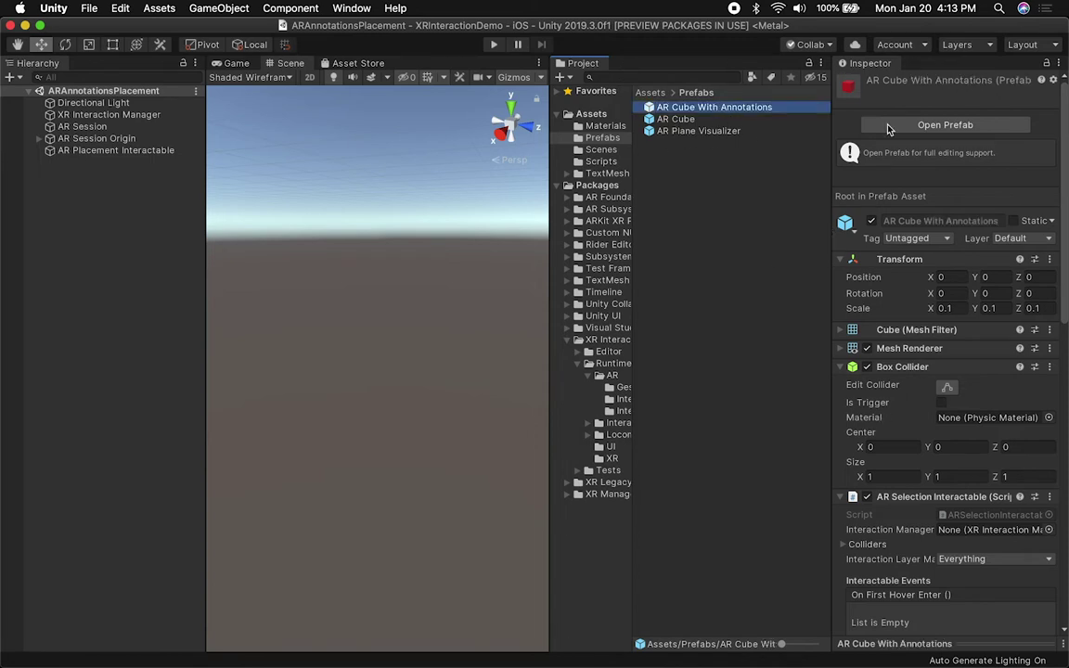
Step: Open the AR Cube With Annotations prefab and frame its annotation and cube in view
{"action": "double_click", "coordinate": [714, 108]}
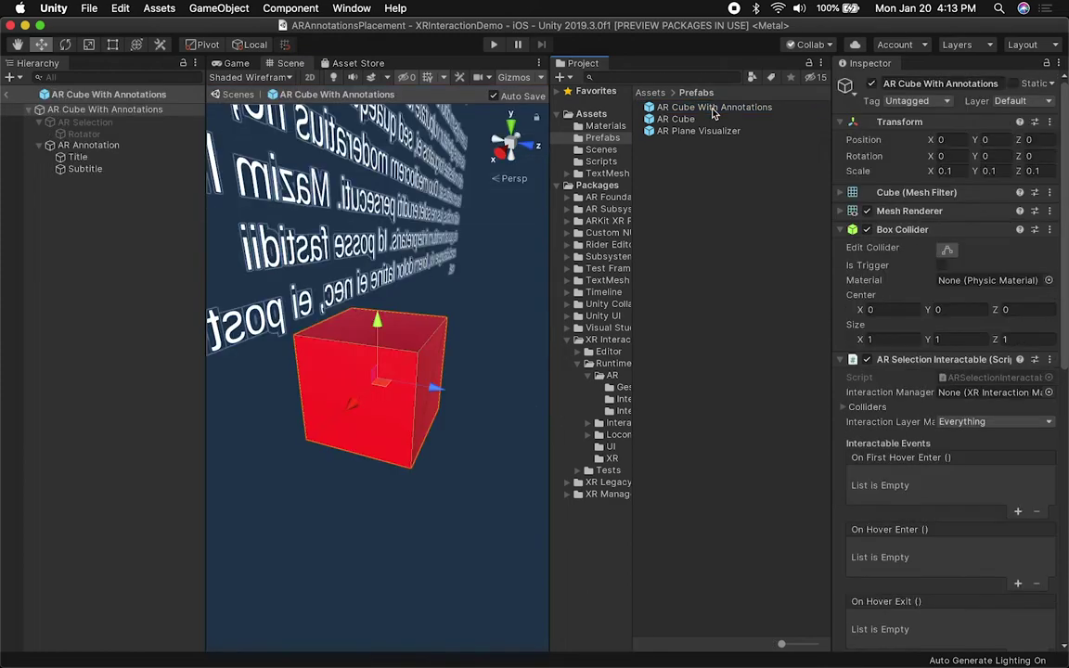
{"action": "left_click_drag", "start_coordinate": [434, 166], "coordinate": [436, 279], "text": "alt"}
{"action": "key", "text": "f"}
{"action": "scroll", "coordinate": [436, 281], "scroll_direction": "up", "scroll_amount": 3}
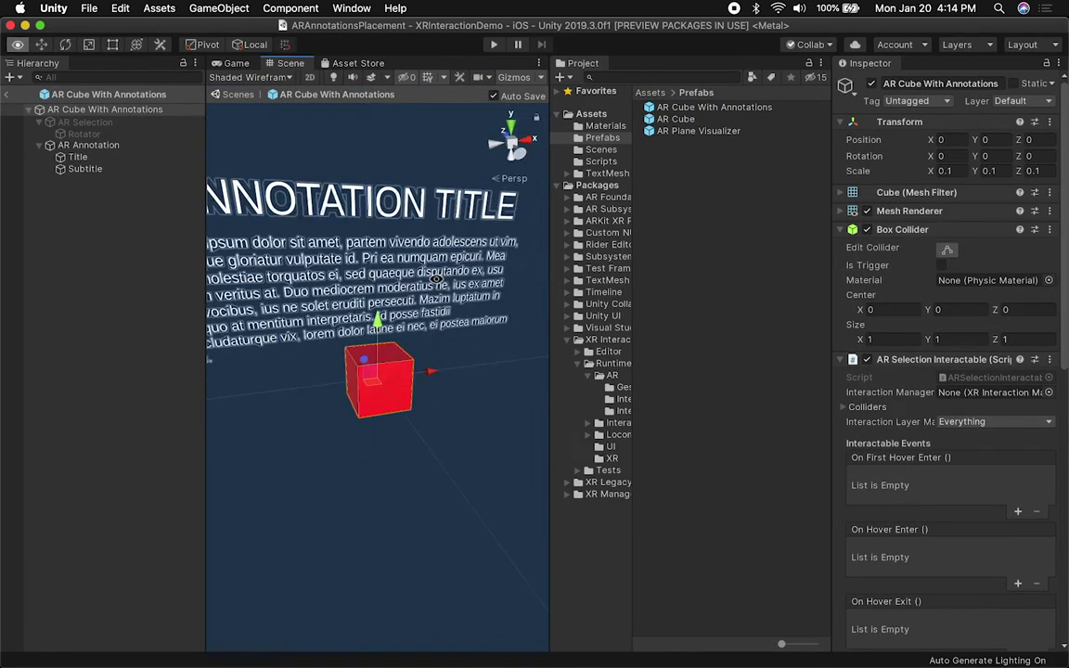
Step: Delete the AR Annotation child with Title and Subtitle from the plain AR Cube prefab, then return
{"action": "double_click", "coordinate": [687, 119]}
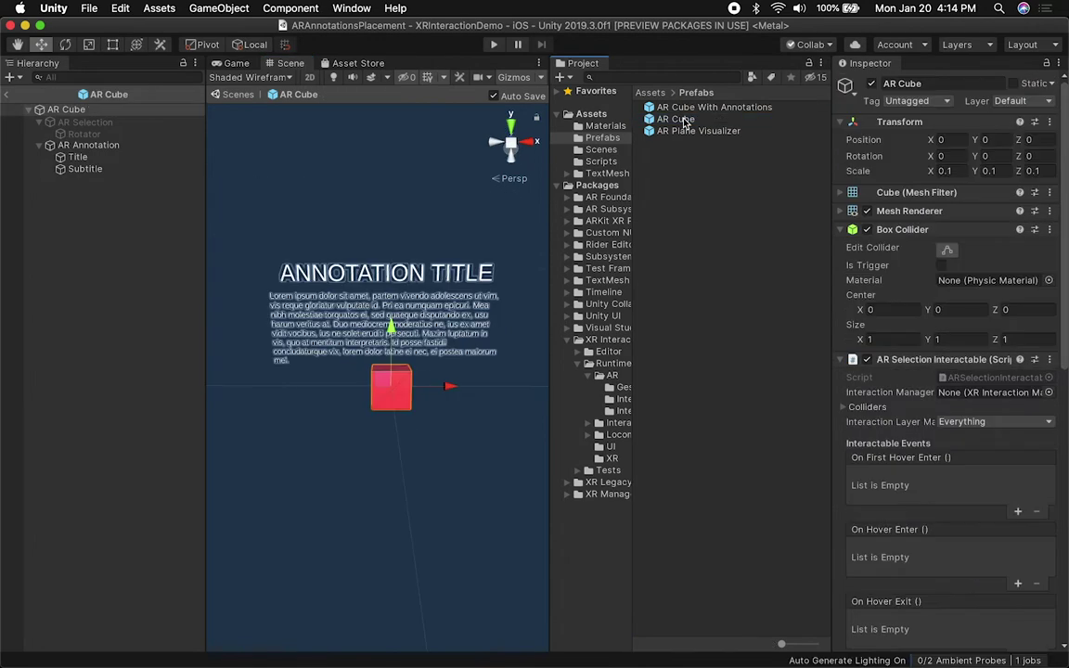
{"action": "left_click", "coordinate": [112, 147]}
{"action": "key", "text": "super+BackSpace"}
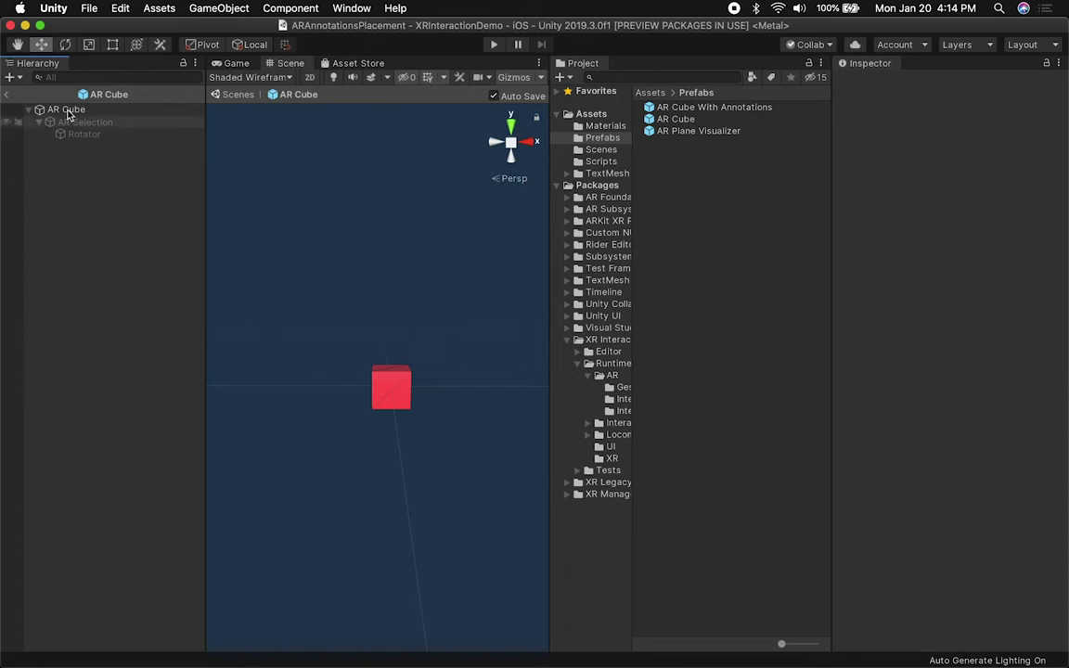
{"action": "left_click", "coordinate": [5, 94]}
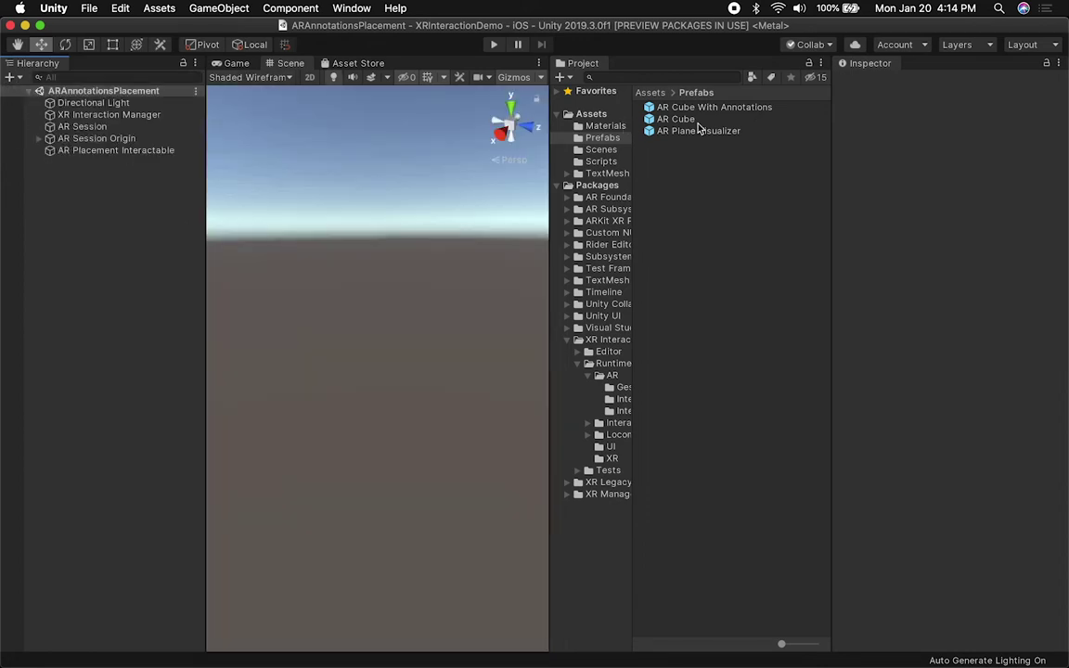
Step: Open AR Cube With Annotations, select AR Annotation, and frame its Title object in view
{"action": "double_click", "coordinate": [670, 108]}
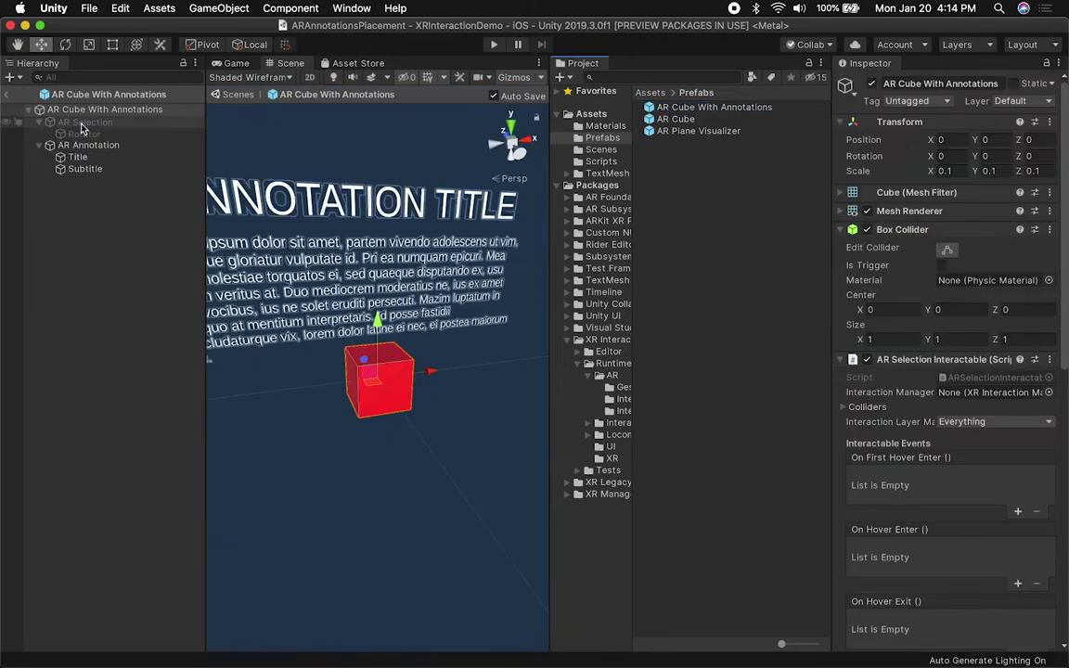
{"action": "left_click", "coordinate": [68, 146]}
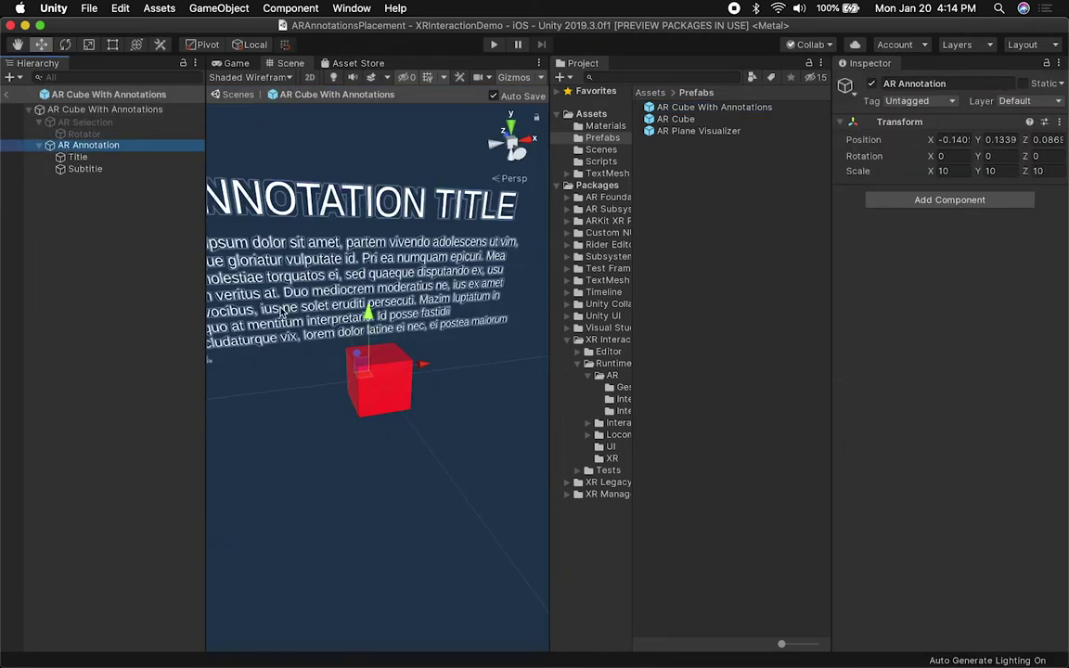
{"action": "left_click_drag", "start_coordinate": [282, 312], "coordinate": [201, 374], "text": "alt"}
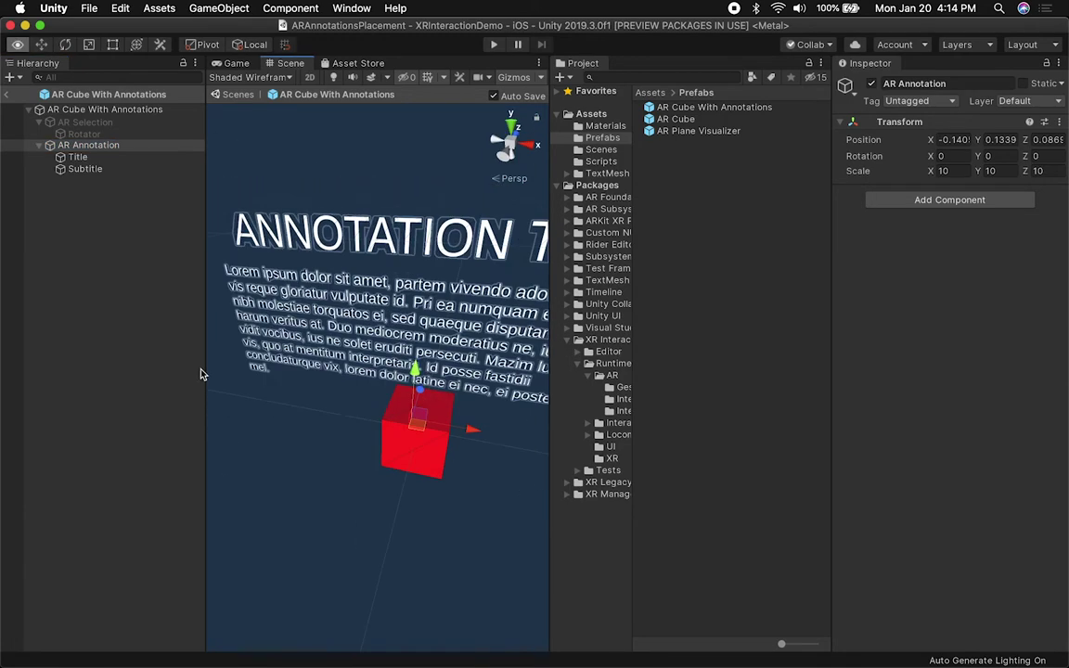
{"action": "middle_click_drag", "start_coordinate": [200, 374], "coordinate": [267, 368]}
{"action": "left_click", "coordinate": [40, 122]}
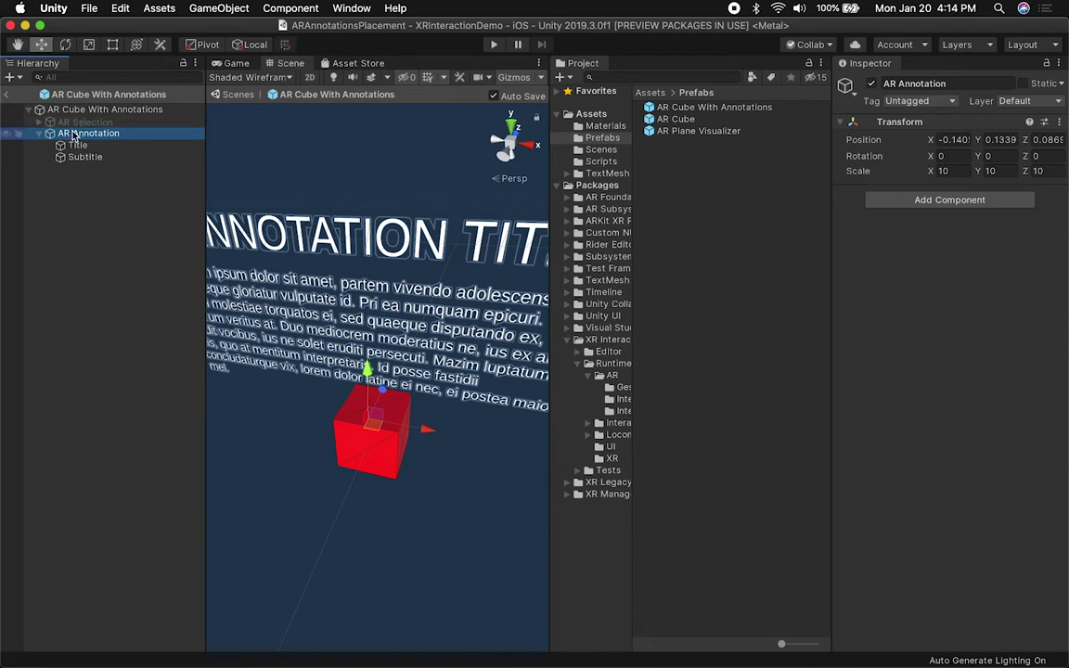
{"action": "left_click", "coordinate": [74, 144]}
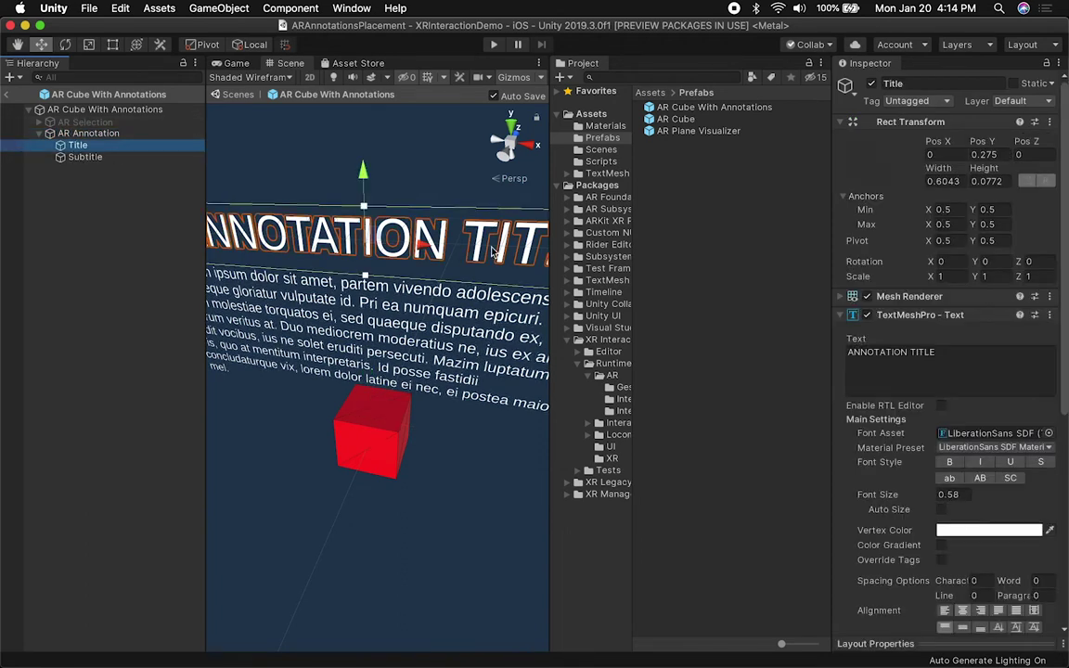
{"action": "key", "text": "f"}
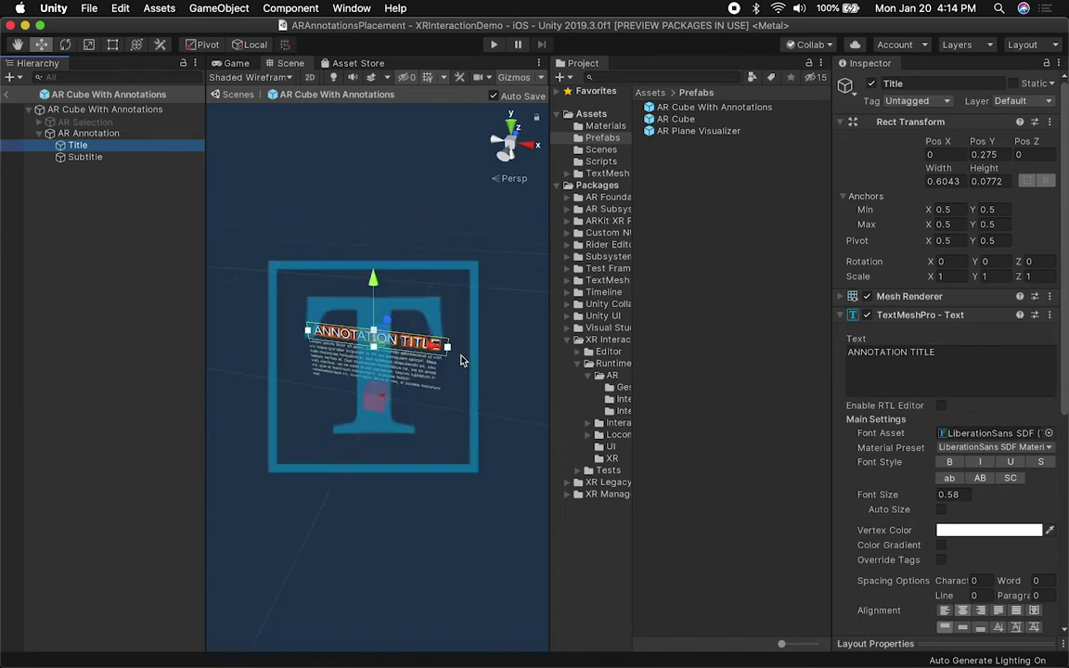
{"action": "scroll", "coordinate": [464, 360], "scroll_direction": "up", "scroll_amount": 5}
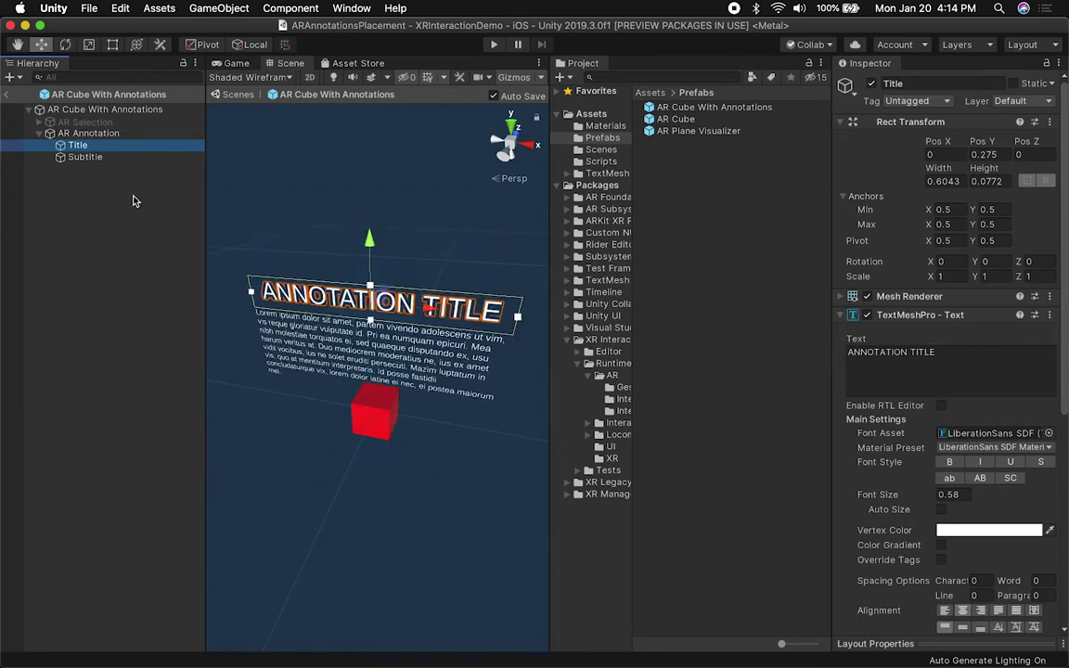
Step: Inspect the Subtitle and Title text objects' contents in the Inspector
{"action": "left_click", "coordinate": [90, 157]}
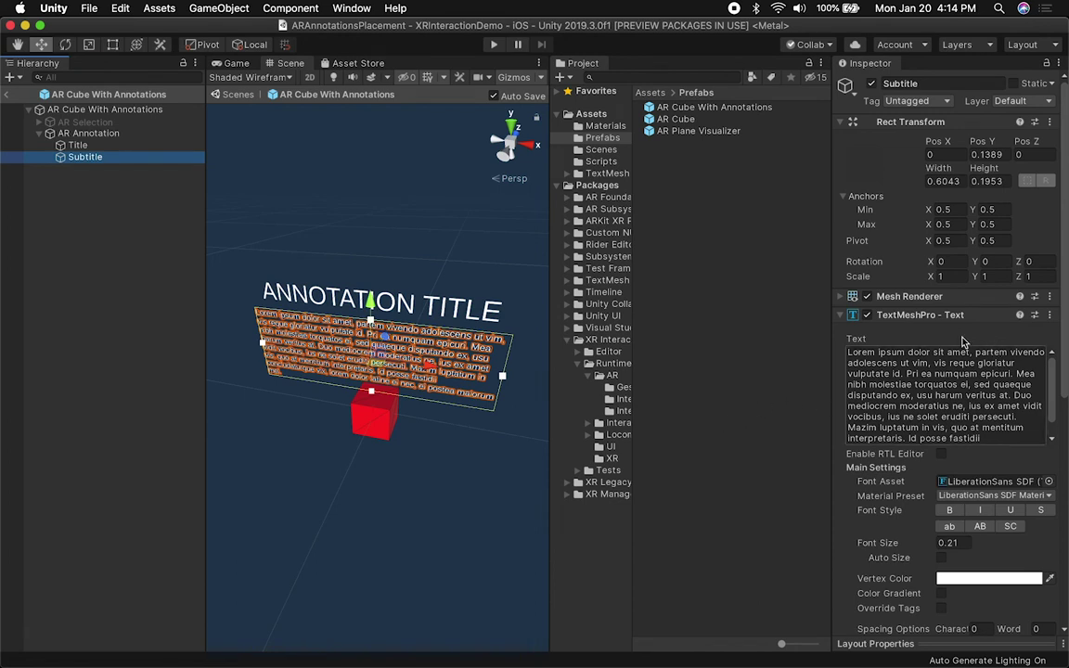
{"action": "left_click", "coordinate": [945, 364]}
{"action": "scroll", "coordinate": [945, 365], "scroll_direction": "down", "scroll_amount": 1}
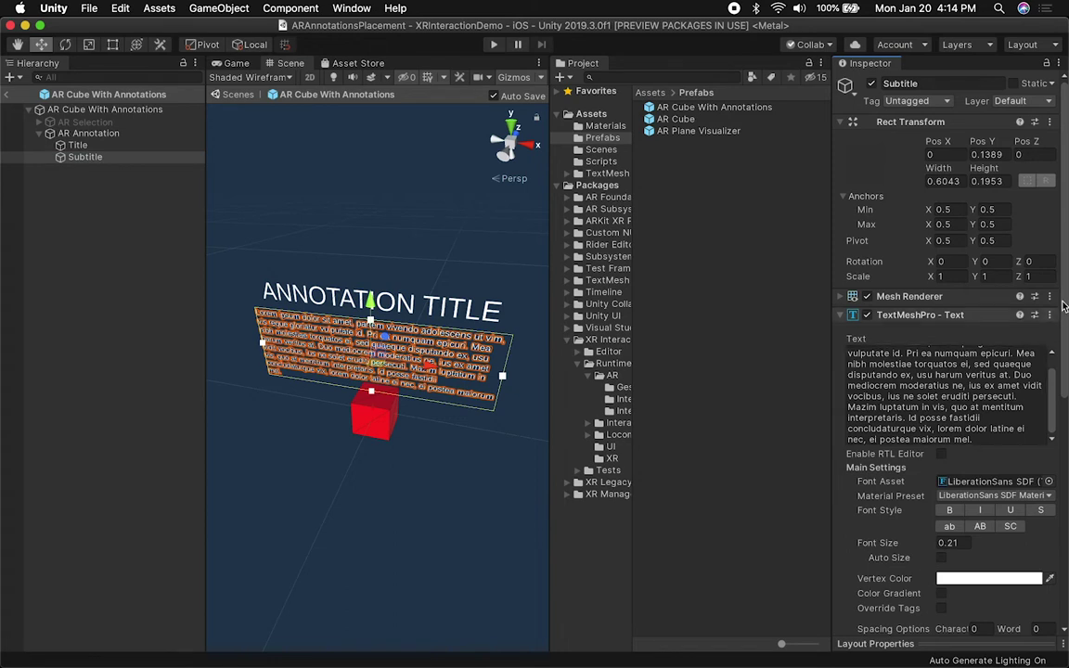
{"action": "scroll", "coordinate": [1021, 334], "scroll_direction": "down", "scroll_amount": 5}
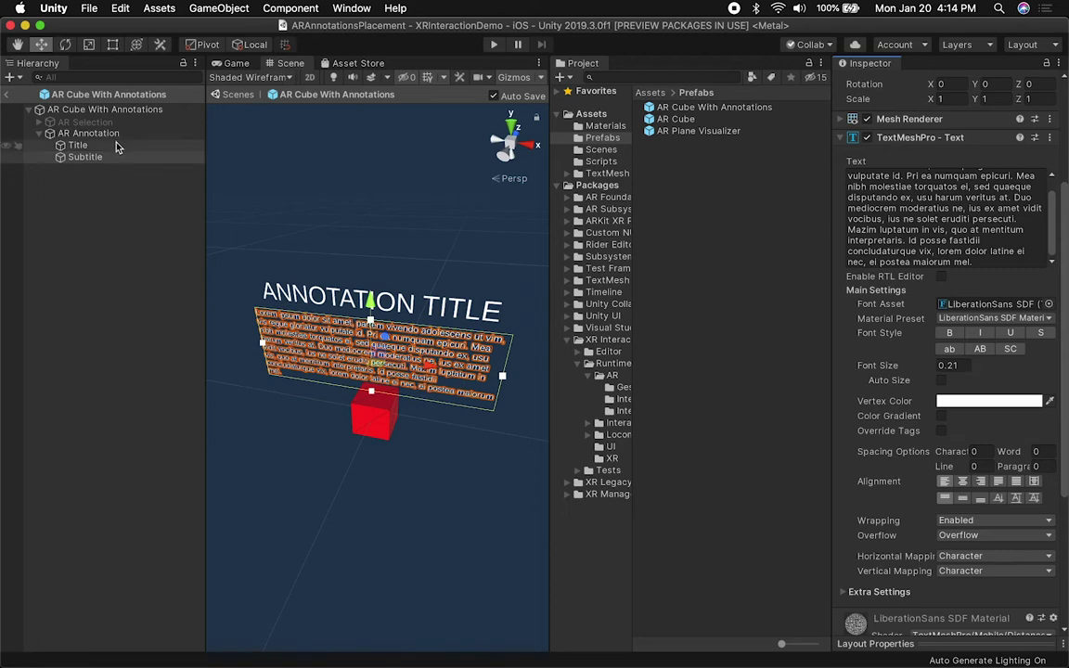
{"action": "left_click", "coordinate": [77, 145]}
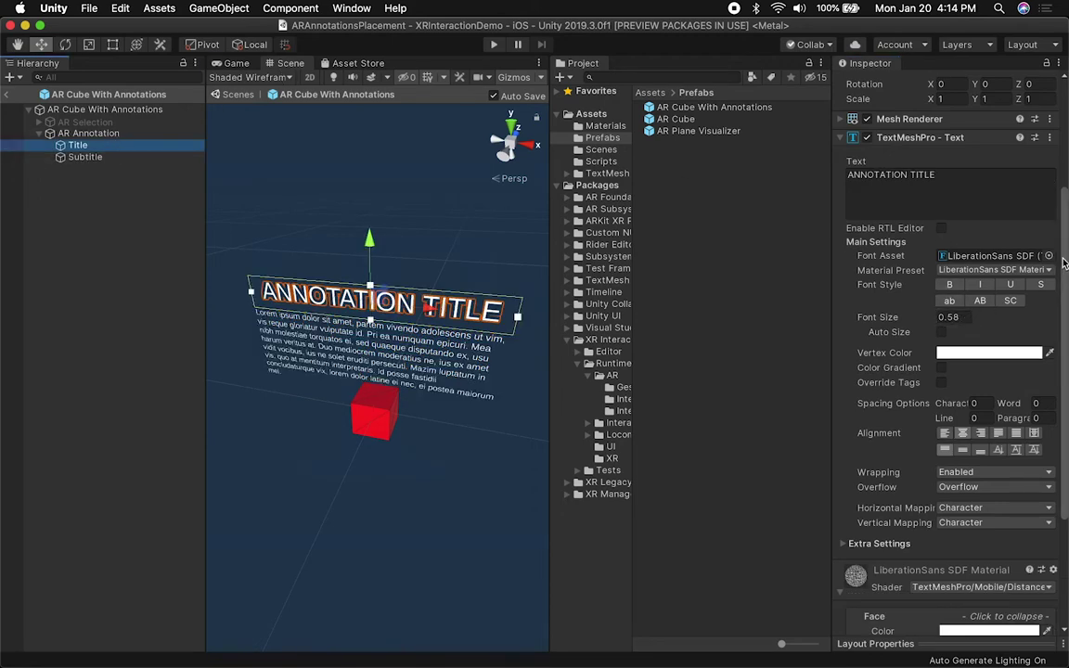
{"action": "scroll", "coordinate": [1043, 370], "scroll_direction": "down", "scroll_amount": 5}
{"action": "scroll", "coordinate": [1044, 370], "scroll_direction": "up", "scroll_amount": 8}
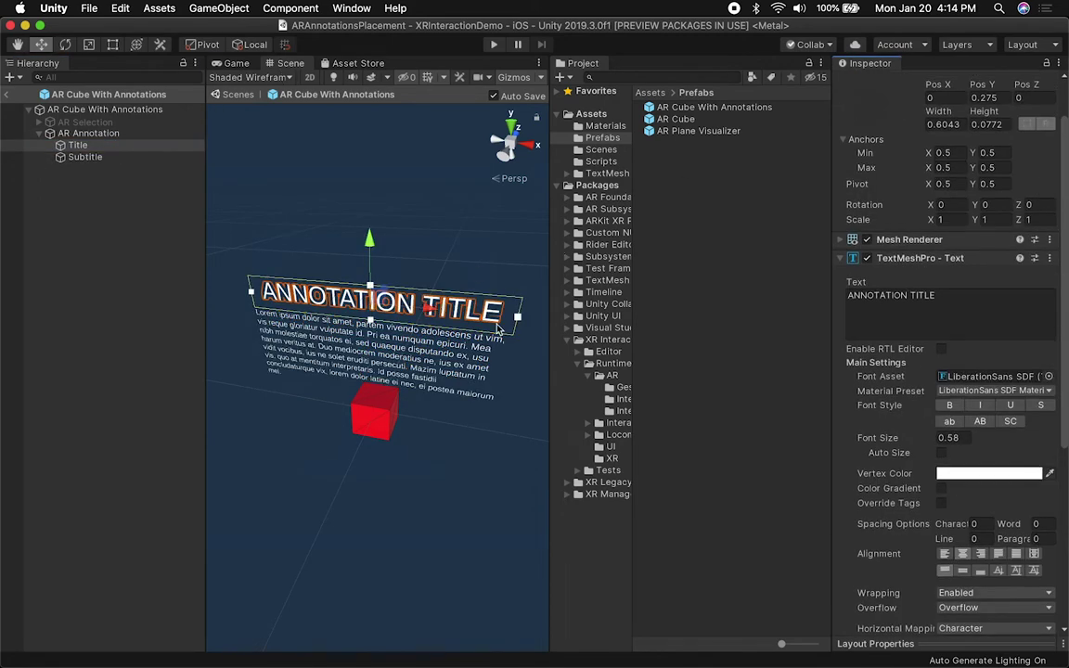
Step: Untick the AR Annotation object's active checkbox and return to the scene
{"action": "left_click", "coordinate": [93, 134]}
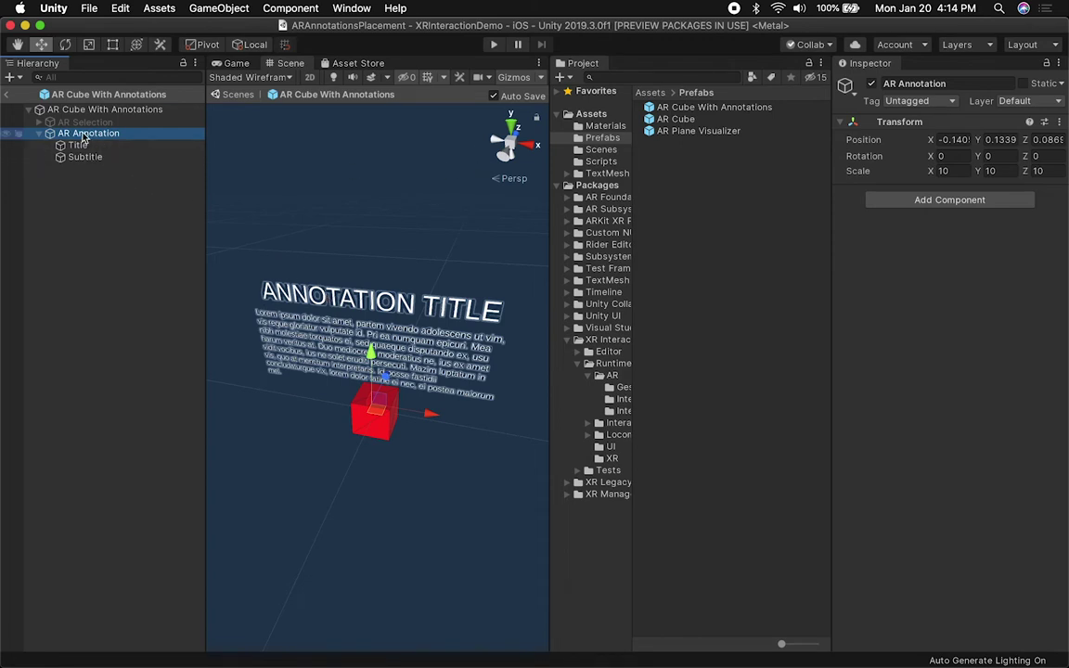
{"action": "left_click", "coordinate": [872, 84]}
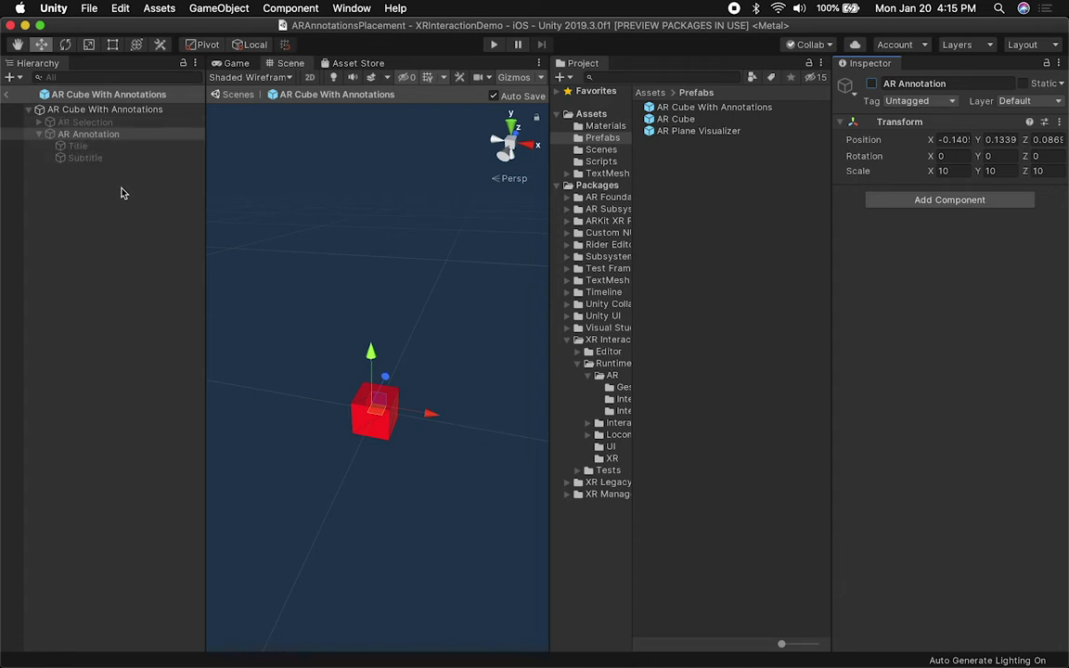
{"action": "left_click", "coordinate": [6, 94]}
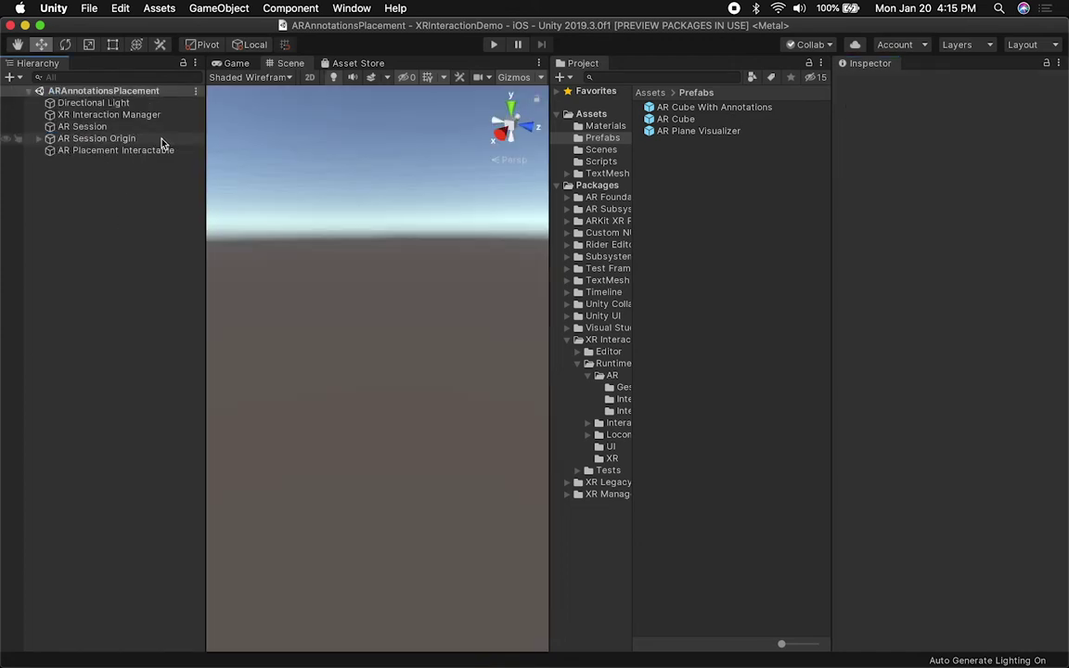
Step: Reopen AR Cube With Annotations in Prefab Mode, widen the Inspector, and show Add Component
{"action": "left_click", "coordinate": [711, 109]}
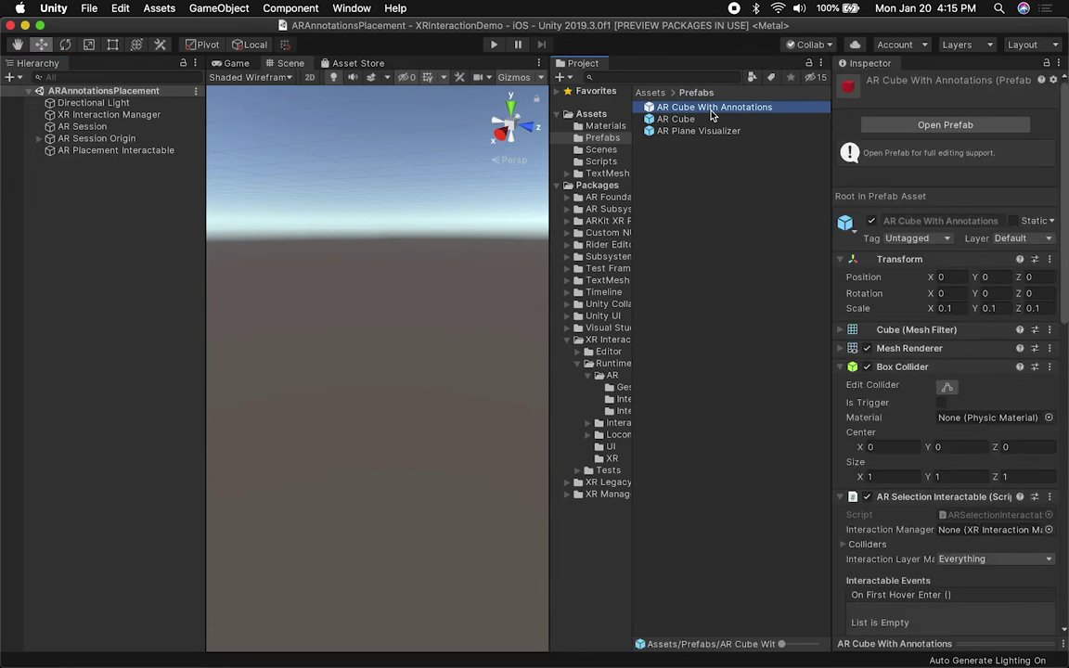
{"action": "double_click", "coordinate": [711, 109]}
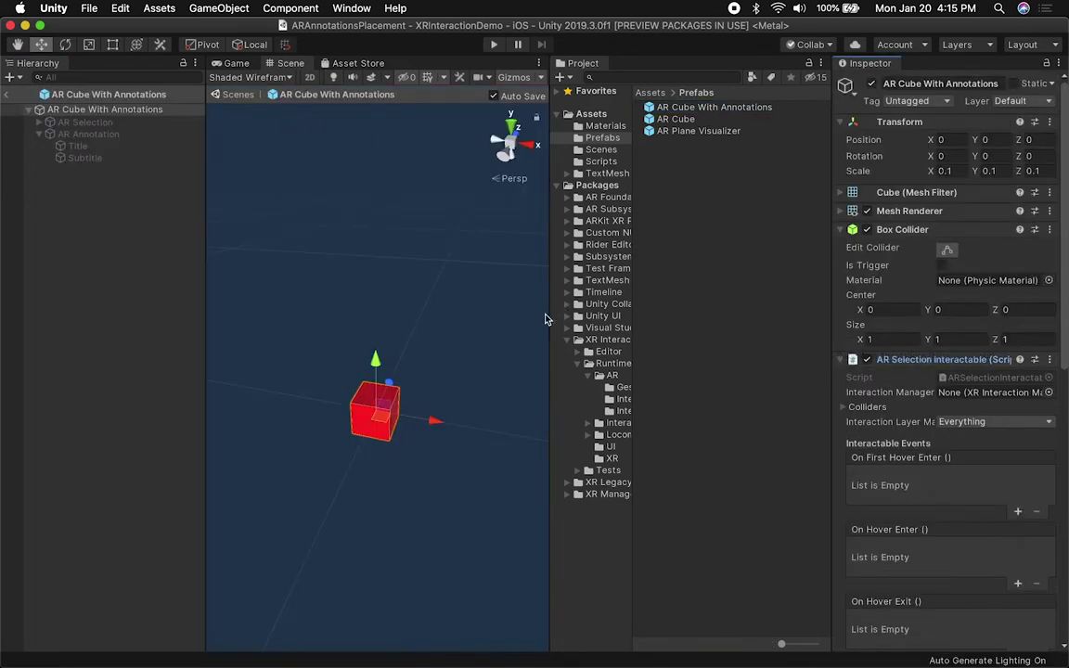
{"action": "left_click_drag", "start_coordinate": [550, 316], "coordinate": [434, 297]}
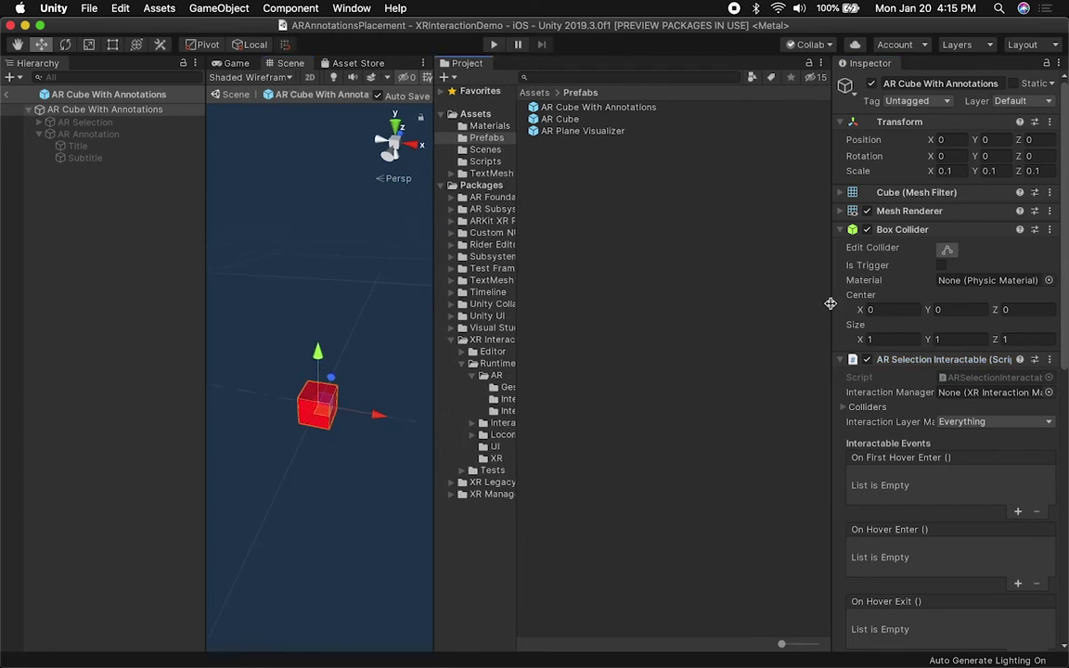
{"action": "left_click_drag", "start_coordinate": [831, 304], "coordinate": [660, 320]}
{"action": "left_click", "coordinate": [759, 334]}
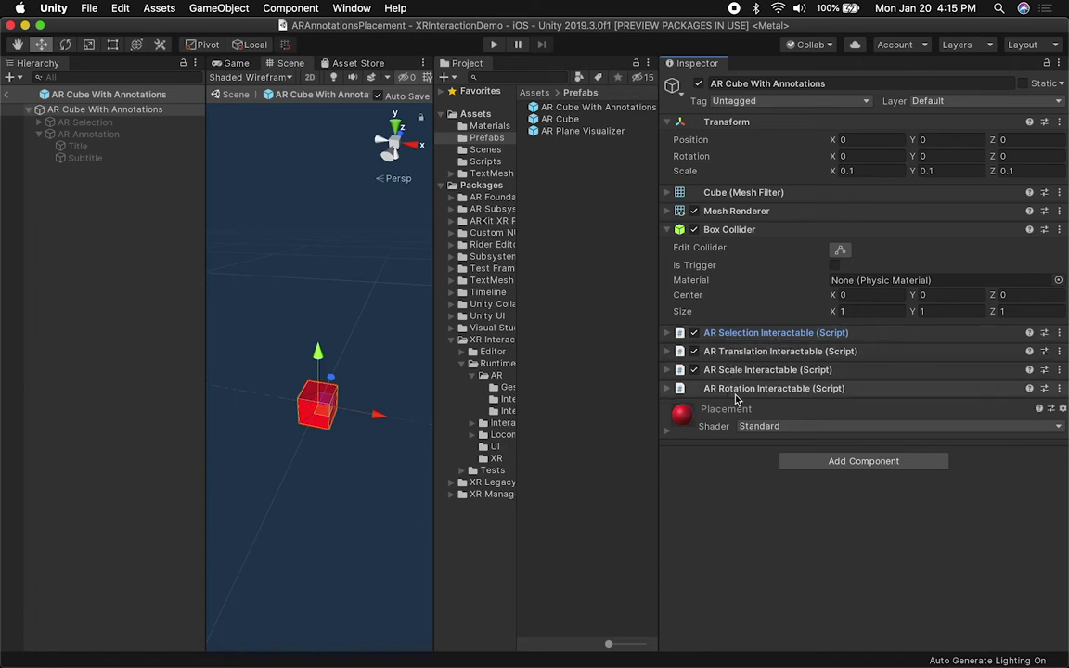
{"action": "left_click", "coordinate": [795, 462]}
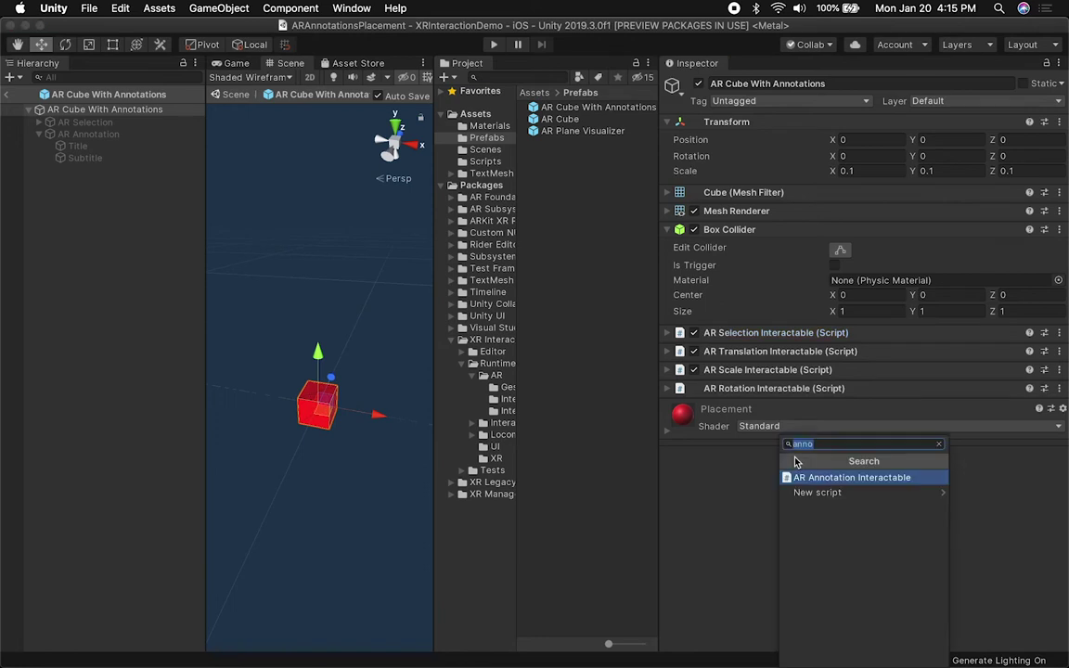
Step: Add an AR Annotation Interactable via the 'AR anno' search and set its Interaction Manager to None
{"action": "type", "text": "AR anno"}
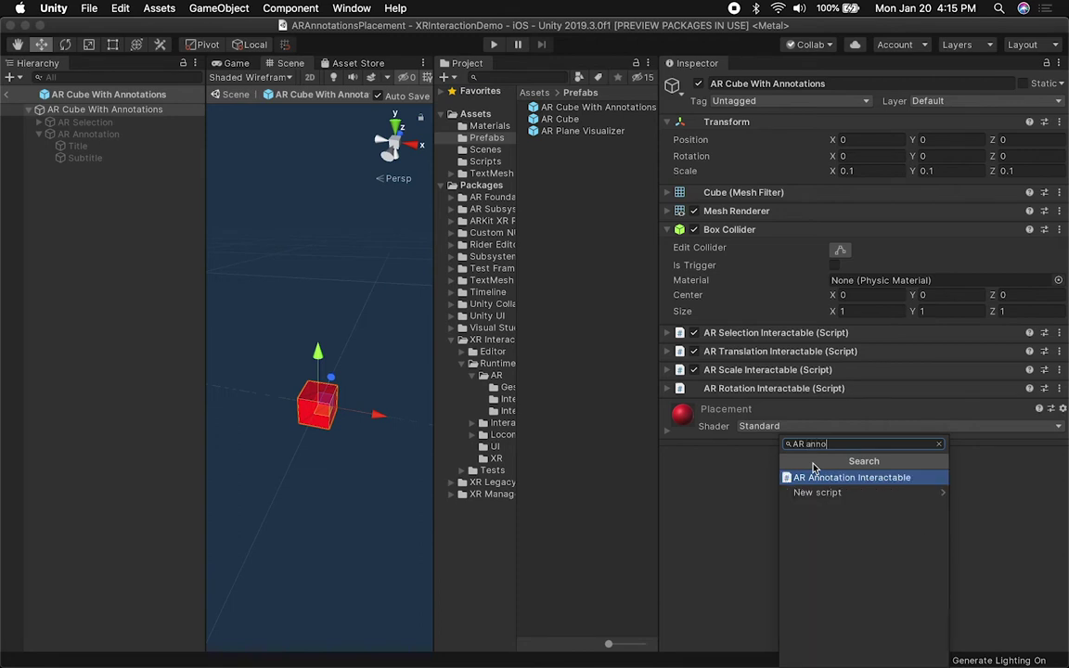
{"action": "key", "text": "Return"}
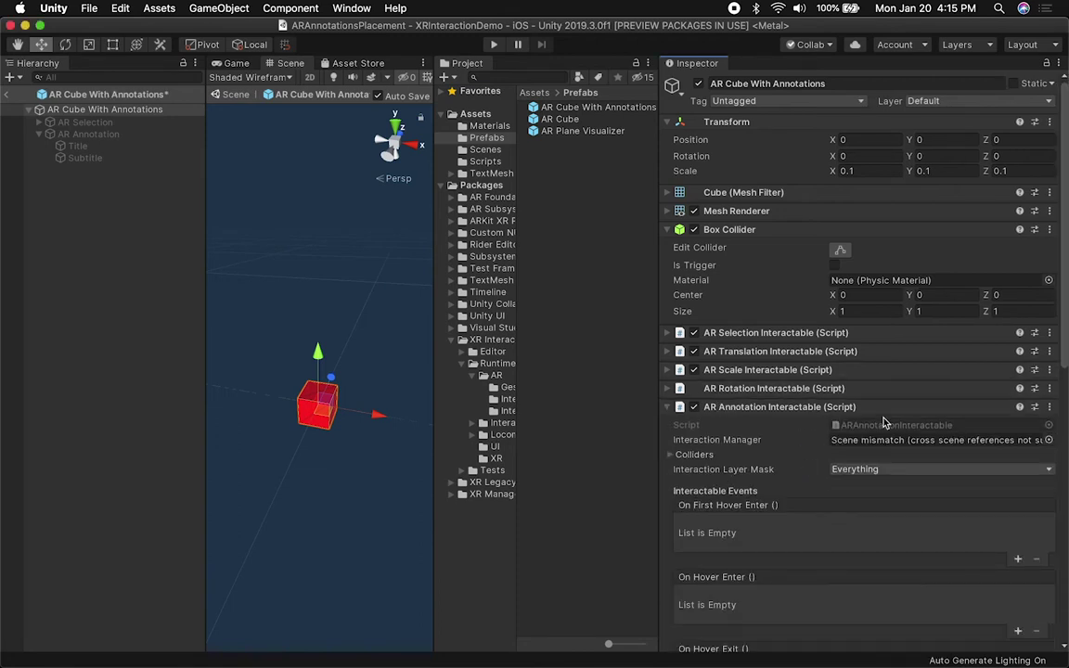
{"action": "scroll", "coordinate": [884, 422], "scroll_direction": "down", "scroll_amount": 3}
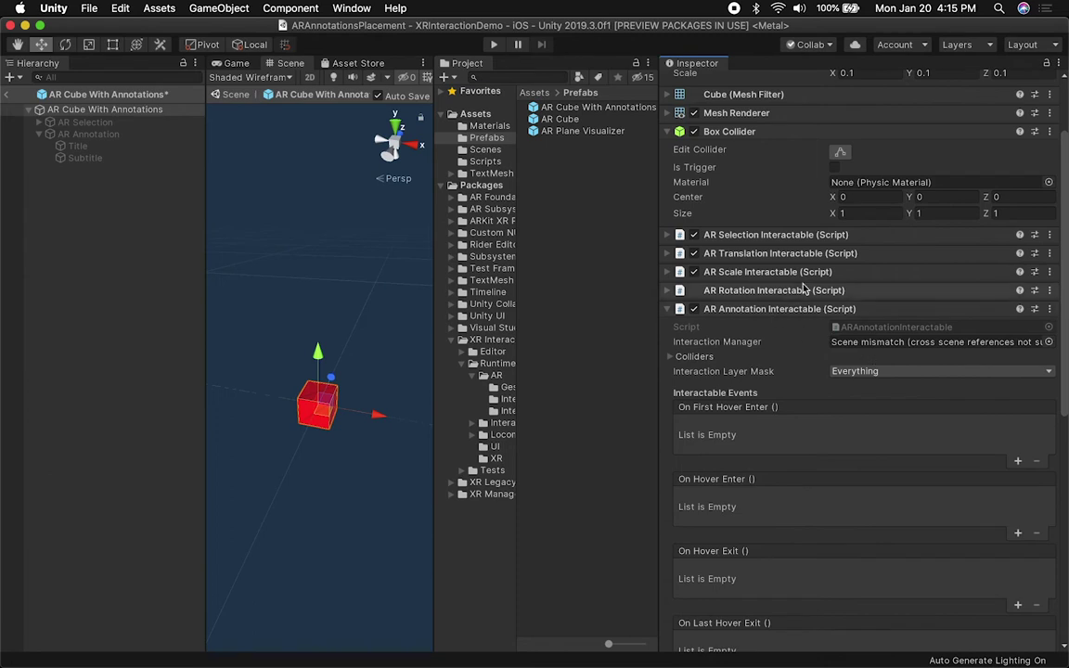
{"action": "left_click", "coordinate": [867, 343]}
{"action": "key", "text": "BackSpace"}
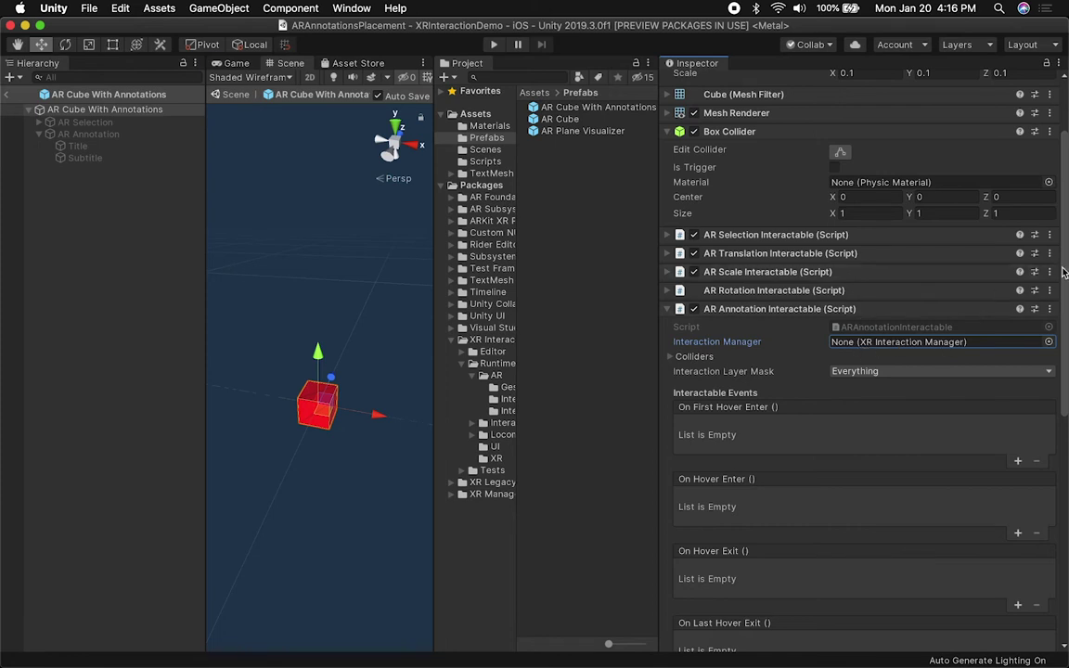
{"action": "left_click_drag", "start_coordinate": [1065, 272], "coordinate": [1050, 536]}
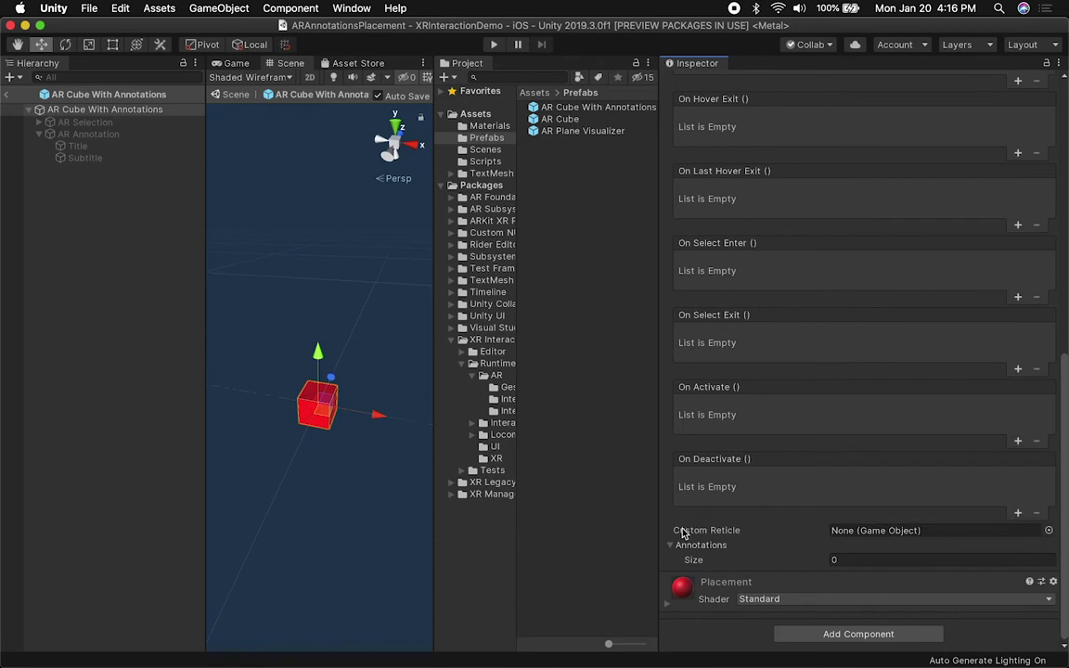
Step: Set Annotations size to 1 and assign AR Annotation to Element 0's Annotation Visualization
{"action": "left_click", "coordinate": [861, 559]}
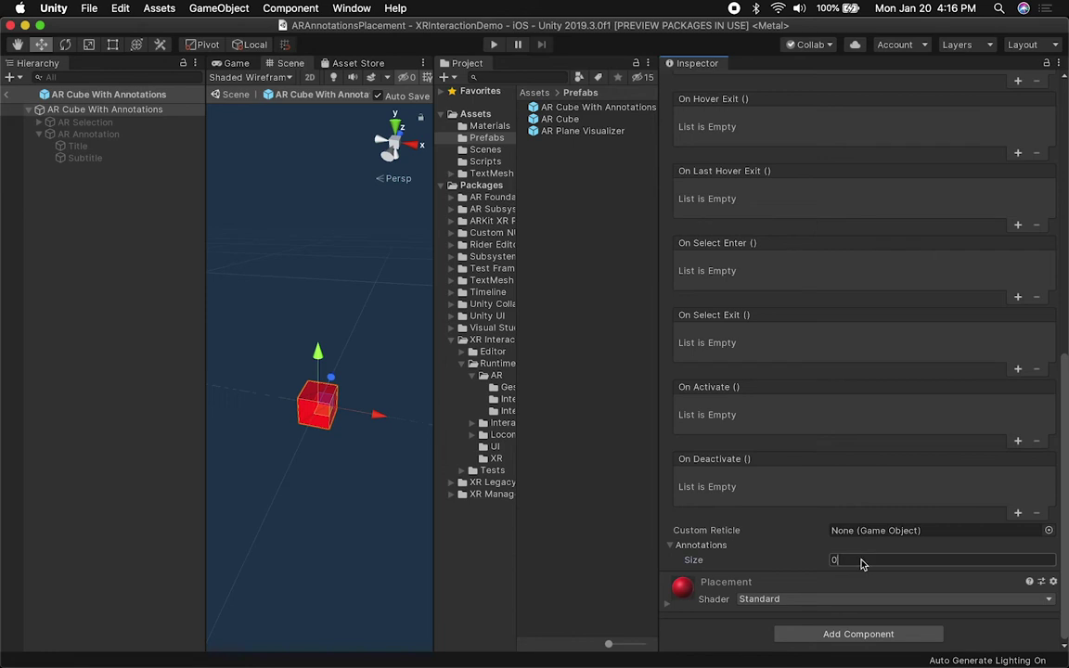
{"action": "type", "text": "1"}
{"action": "key", "text": "Return"}
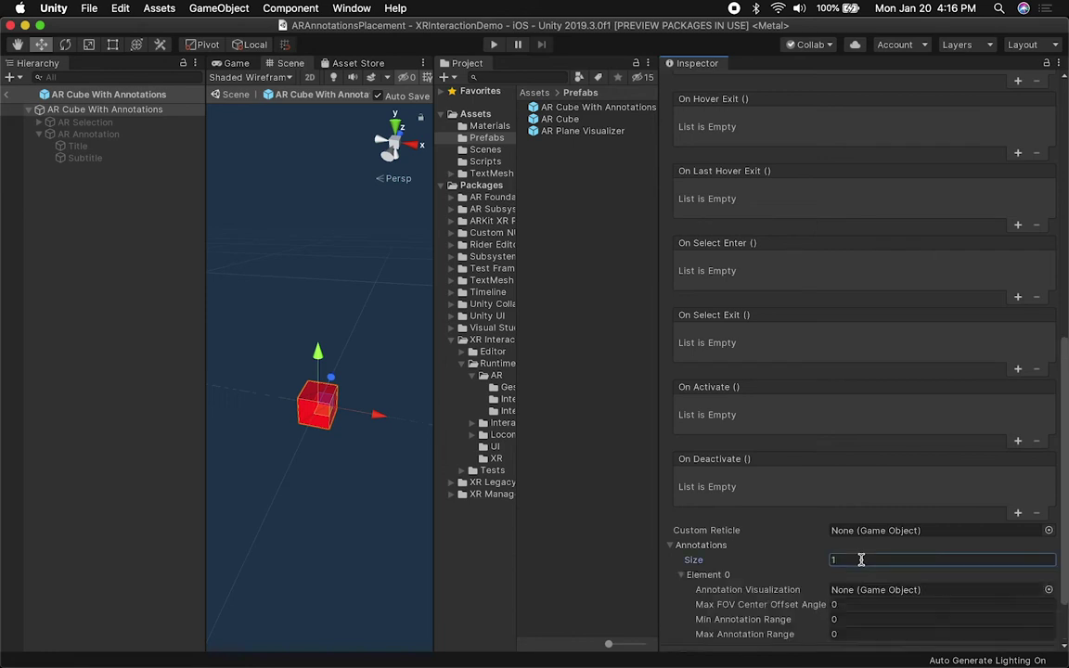
{"action": "scroll", "coordinate": [862, 560], "scroll_direction": "down", "scroll_amount": 3}
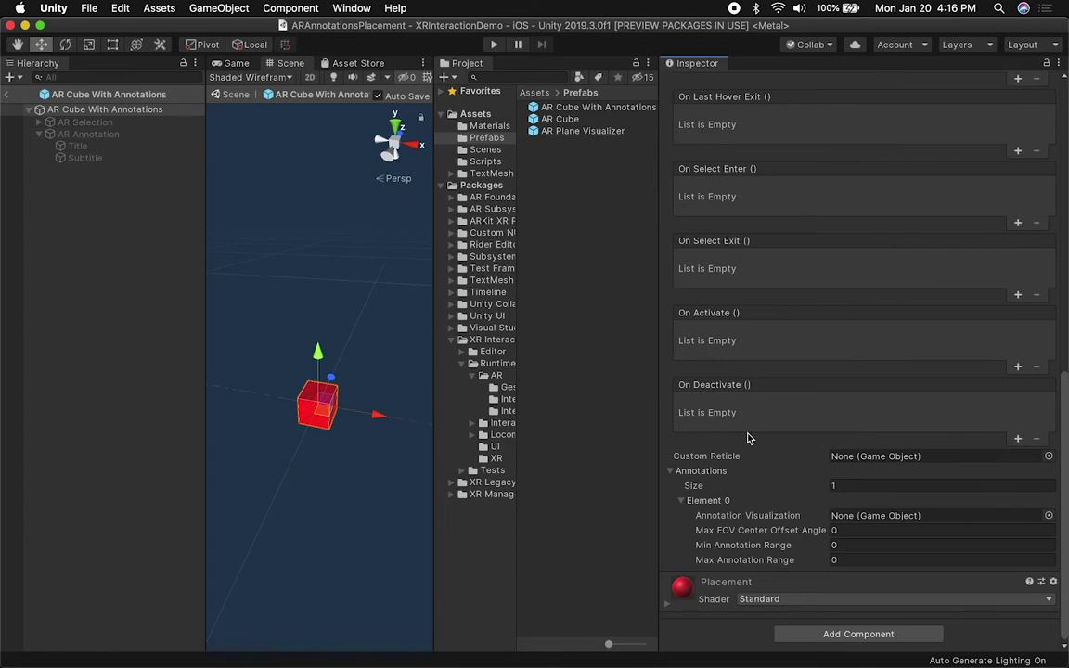
{"action": "left_click", "coordinate": [840, 483]}
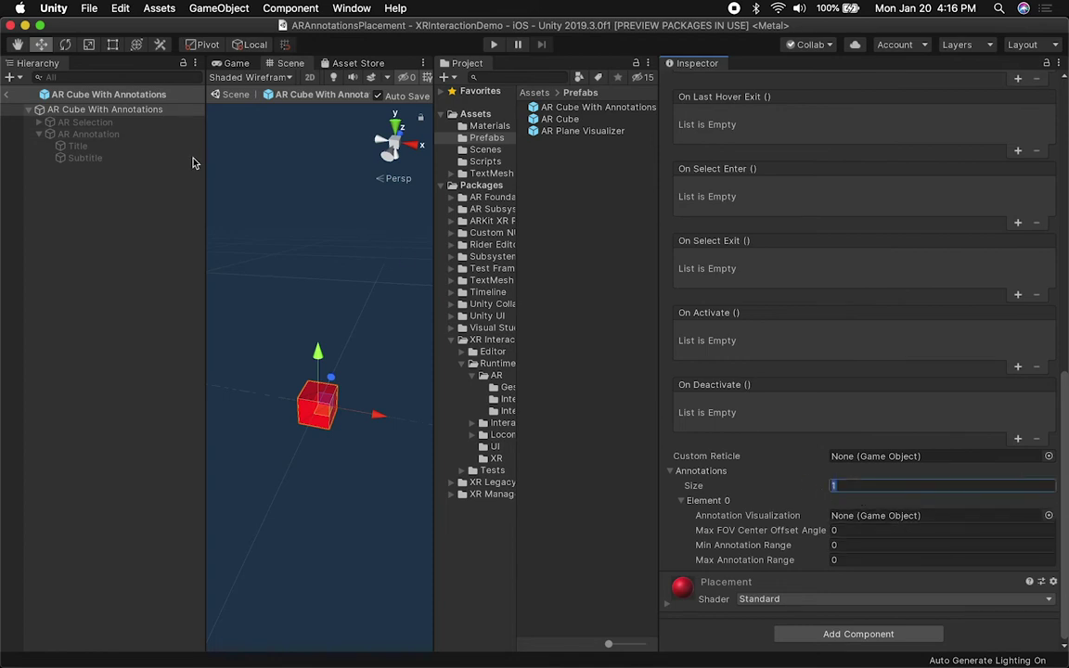
{"action": "mouse_move", "coordinate": [90, 135]}
{"action": "left_mouse_down"}
{"action": "mouse_move", "coordinate": [415, 241]}
{"action": "mouse_move", "coordinate": [727, 413]}
{"action": "mouse_move", "coordinate": [842, 508]}
{"action": "mouse_move", "coordinate": [838, 516]}
{"action": "left_mouse_up"}
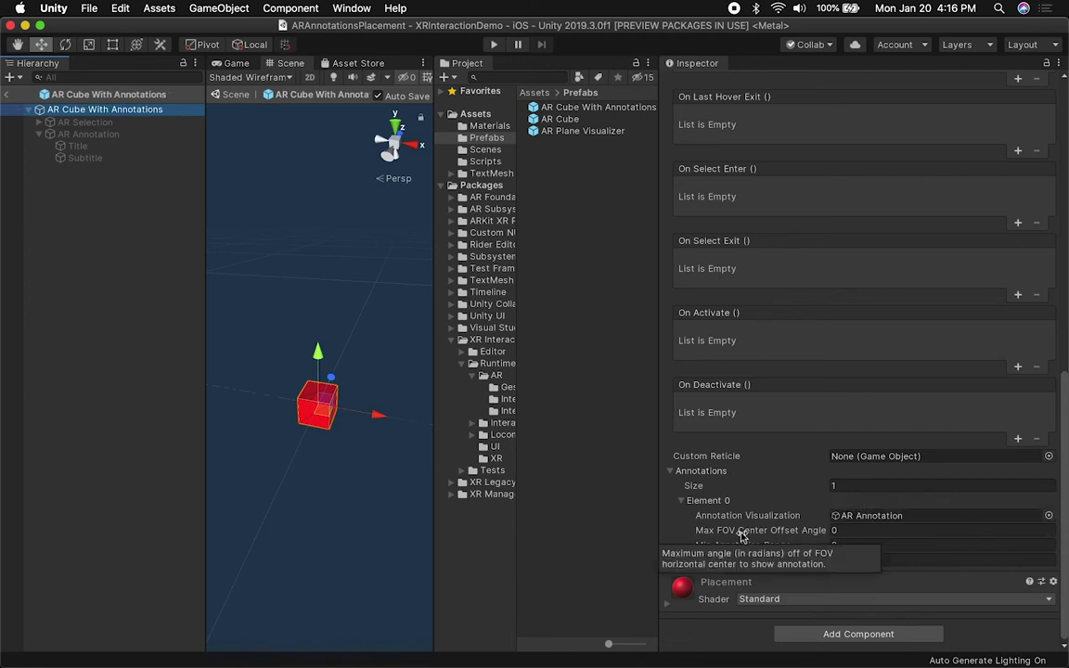
Step: Enter Max FOV Center Offset Angle 3.14, keep Min Annotation Range 0, set Max Annotation Range 10
{"action": "left_click", "coordinate": [859, 530]}
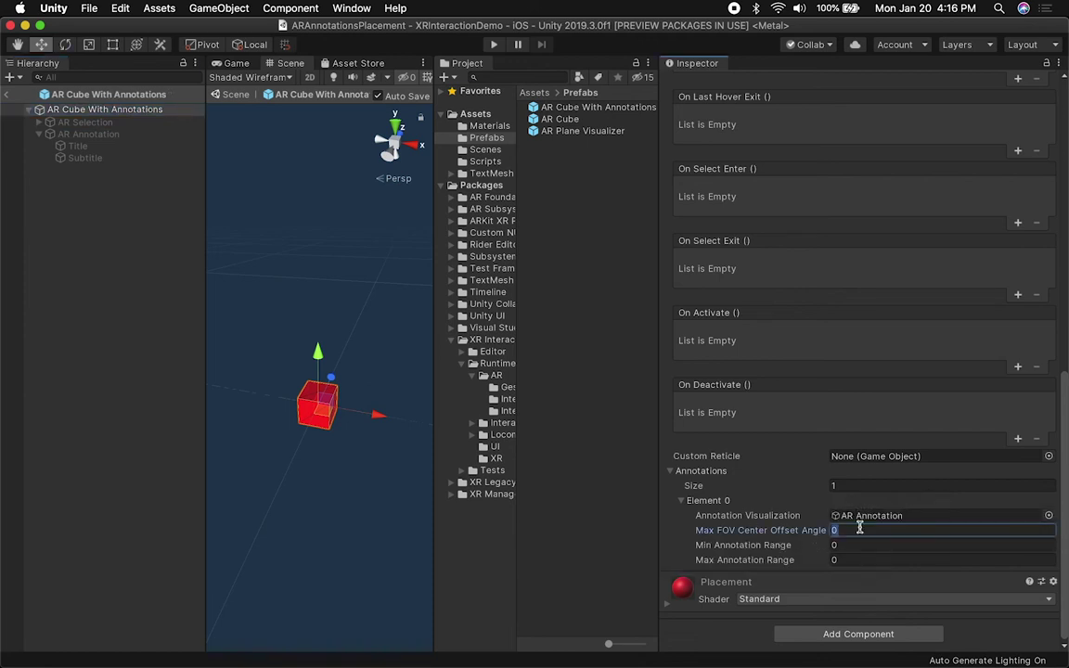
{"action": "type", "text": "3.1"}
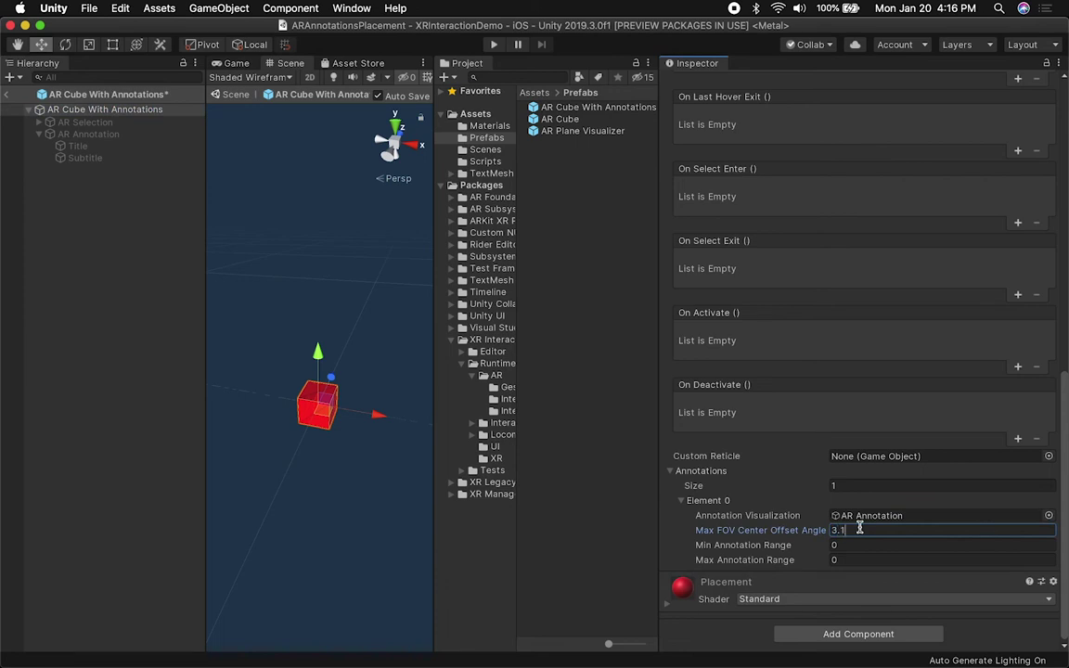
{"action": "type", "text": "4"}
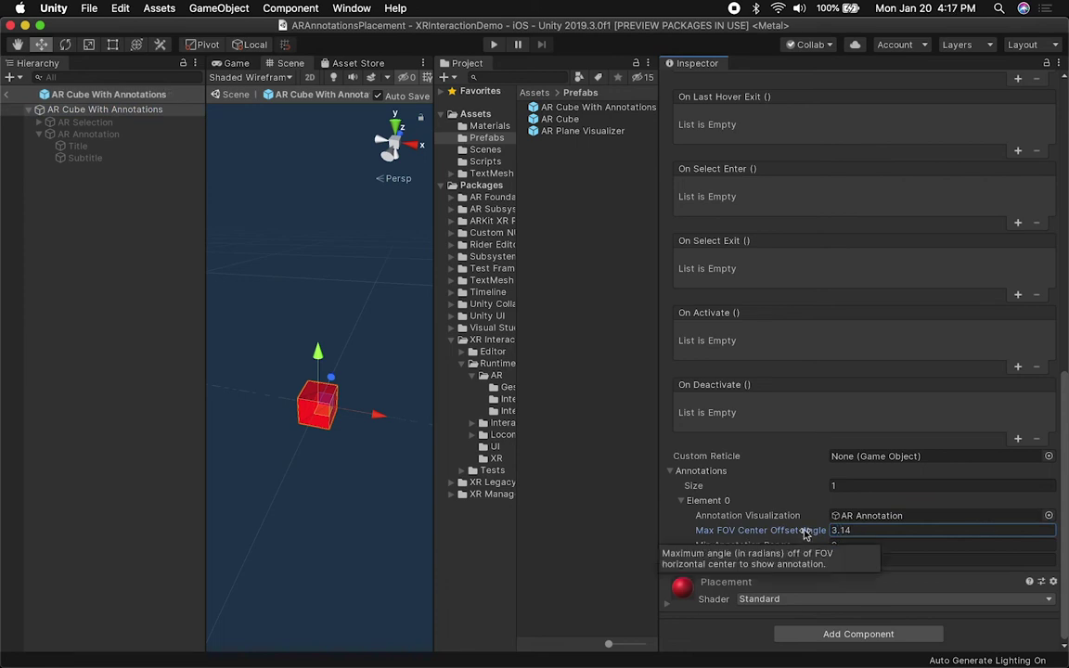
{"action": "left_click", "coordinate": [869, 545]}
{"action": "double_click", "coordinate": [869, 544]}
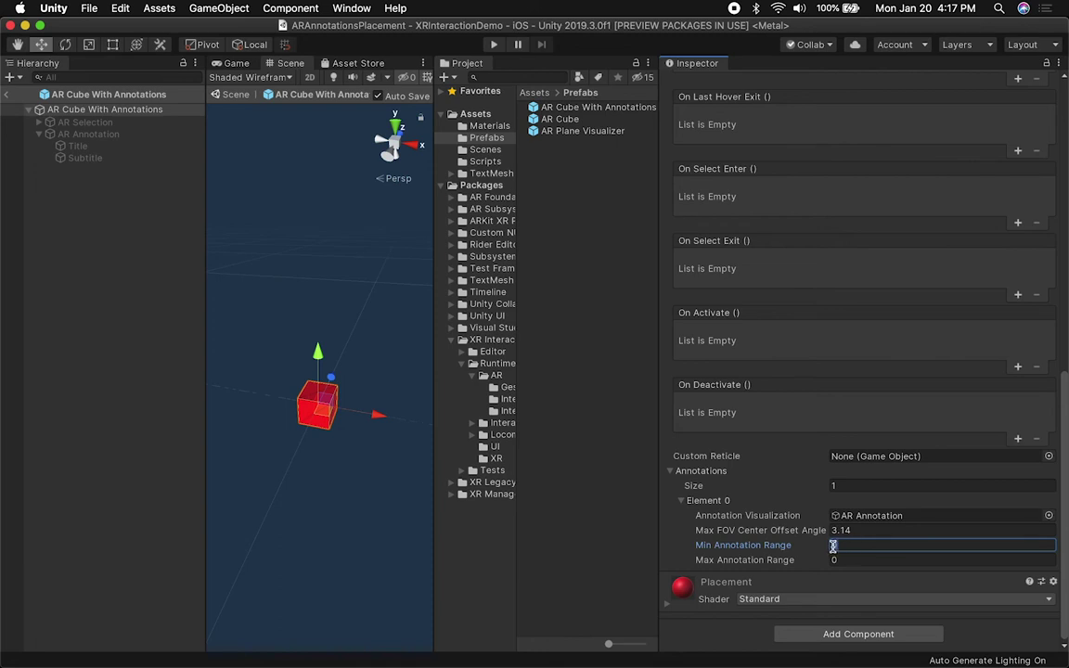
{"action": "left_click", "coordinate": [850, 561]}
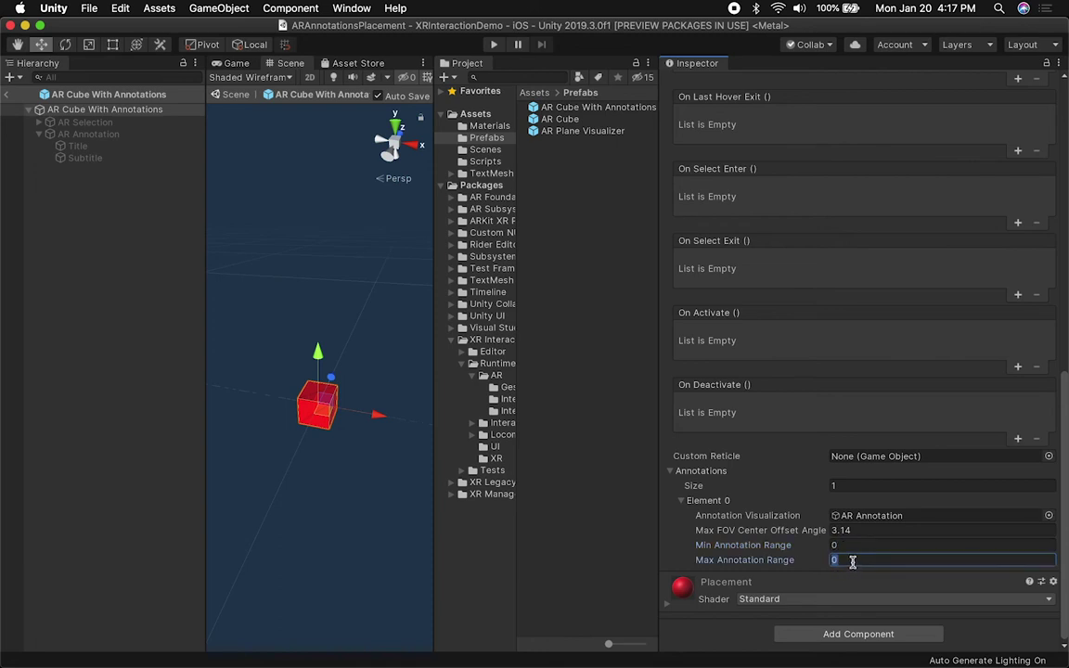
{"action": "type", "text": "10"}
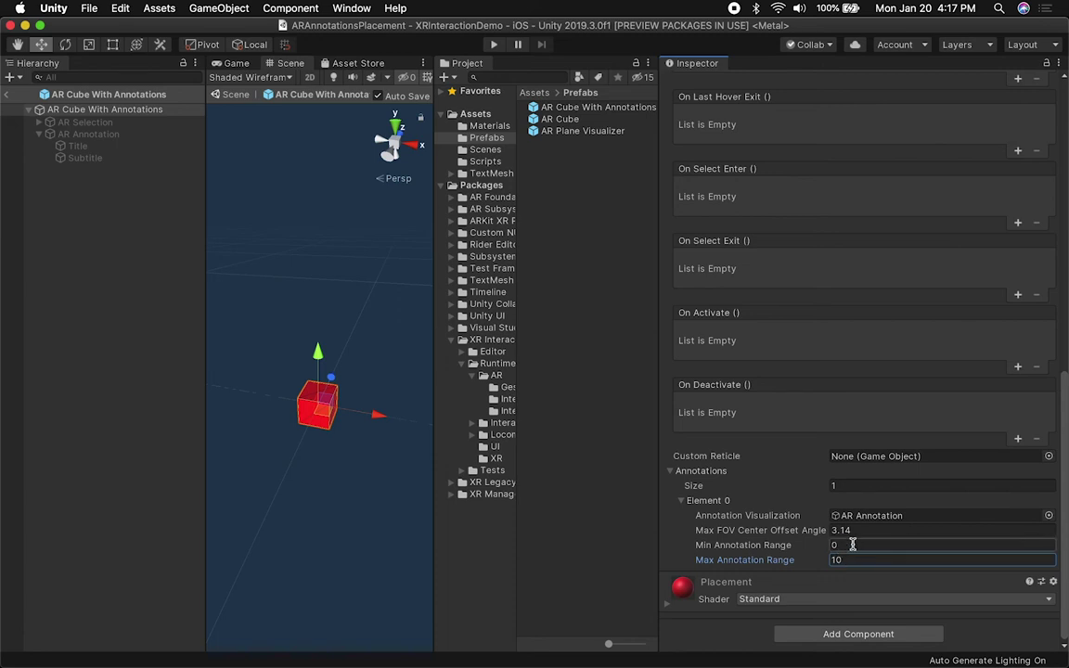
Step: Re-enter the Max FOV Center Offset Angle, trying 0.25 before settling on 3.14
{"action": "left_click", "coordinate": [859, 530]}
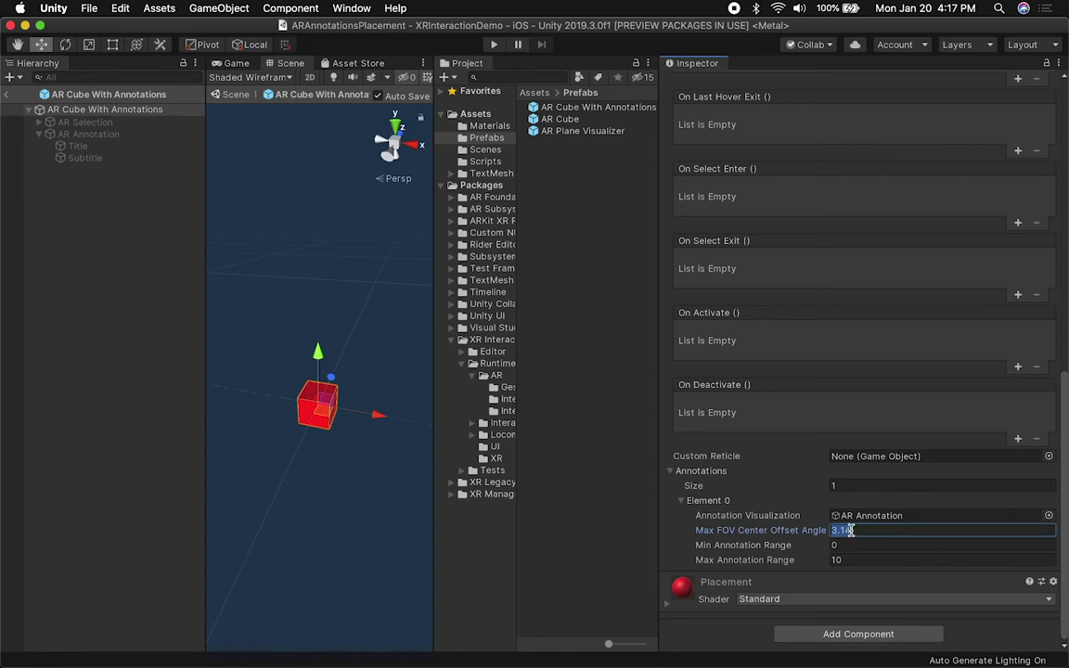
{"action": "type", "text": "0.25"}
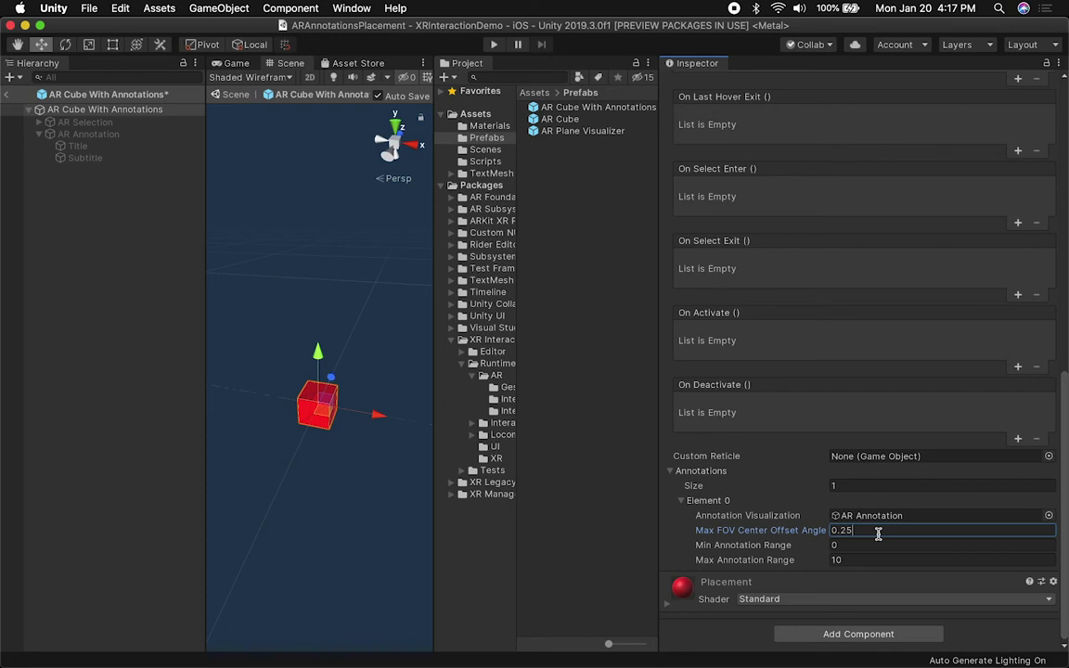
{"action": "type", "text": "3.14"}
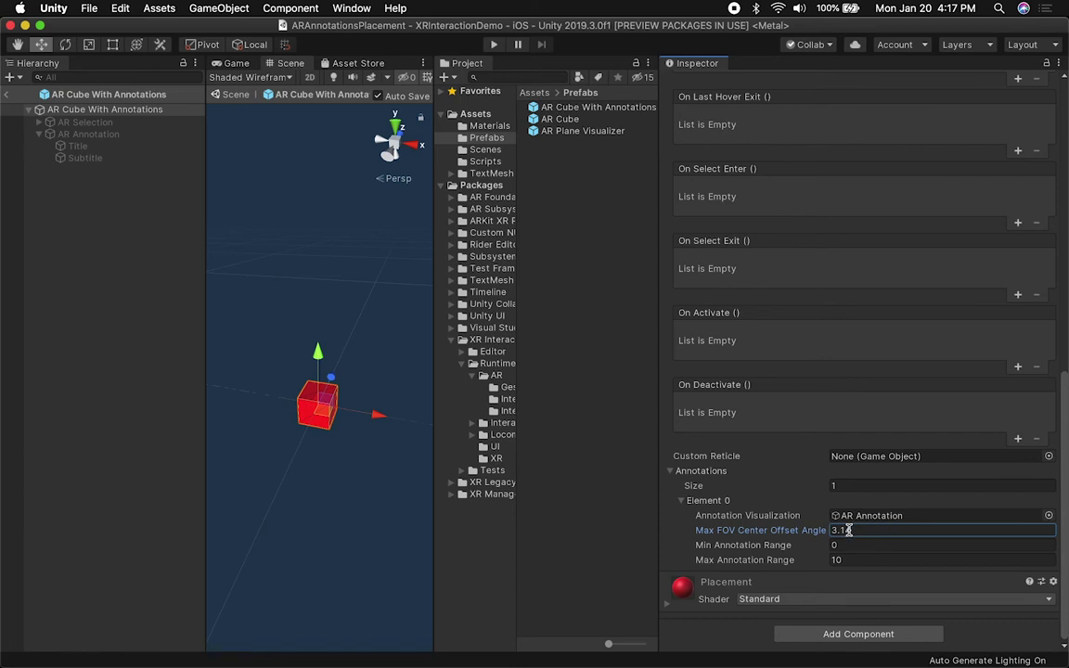
{"action": "double_click", "coordinate": [856, 534]}
{"action": "left_click_drag", "start_coordinate": [1058, 425], "coordinate": [1055, 145]}
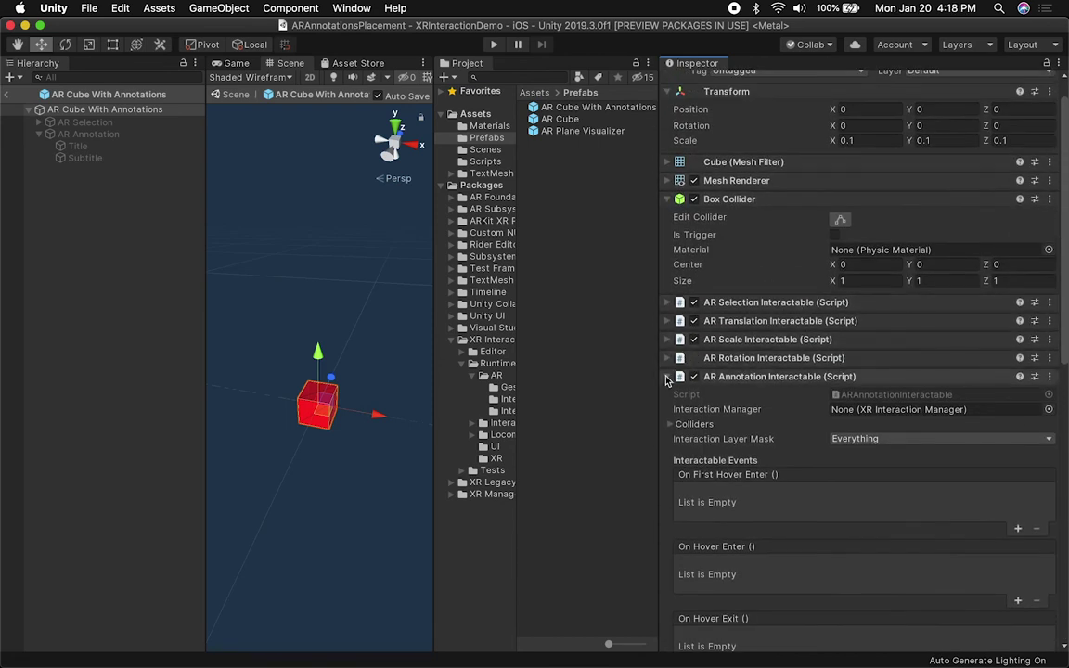
Step: Leave prefab mode and change the AR Placement Interactable's Placement Prefab from AR Cube to AR Cube With Annotations
{"action": "left_click", "coordinate": [665, 376]}
{"action": "left_click", "coordinate": [6, 93]}
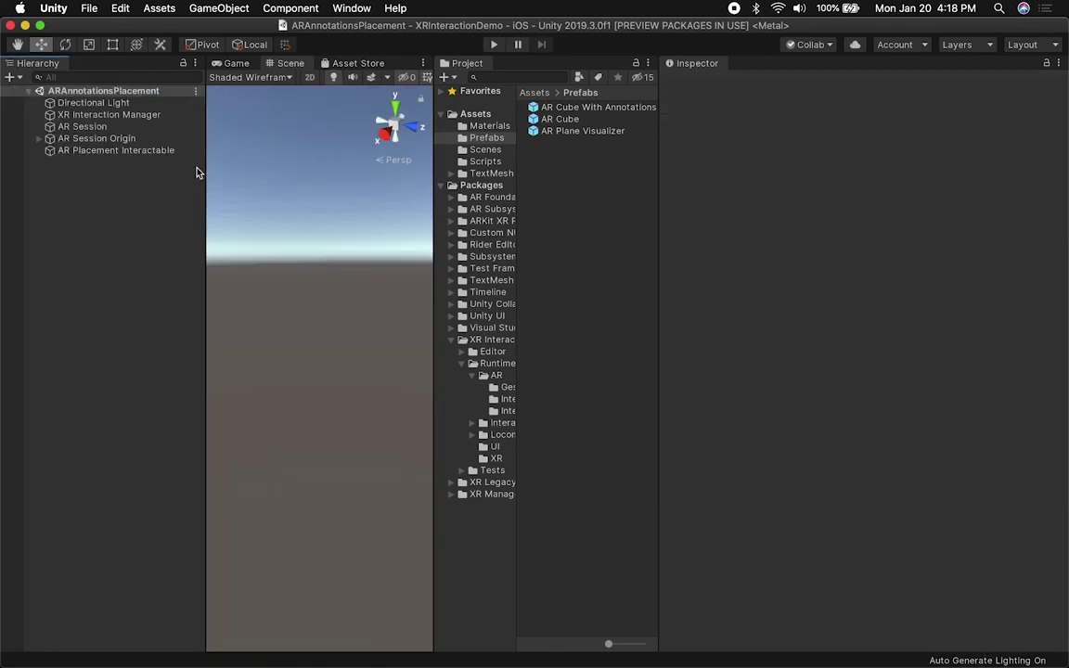
{"action": "left_click", "coordinate": [115, 139]}
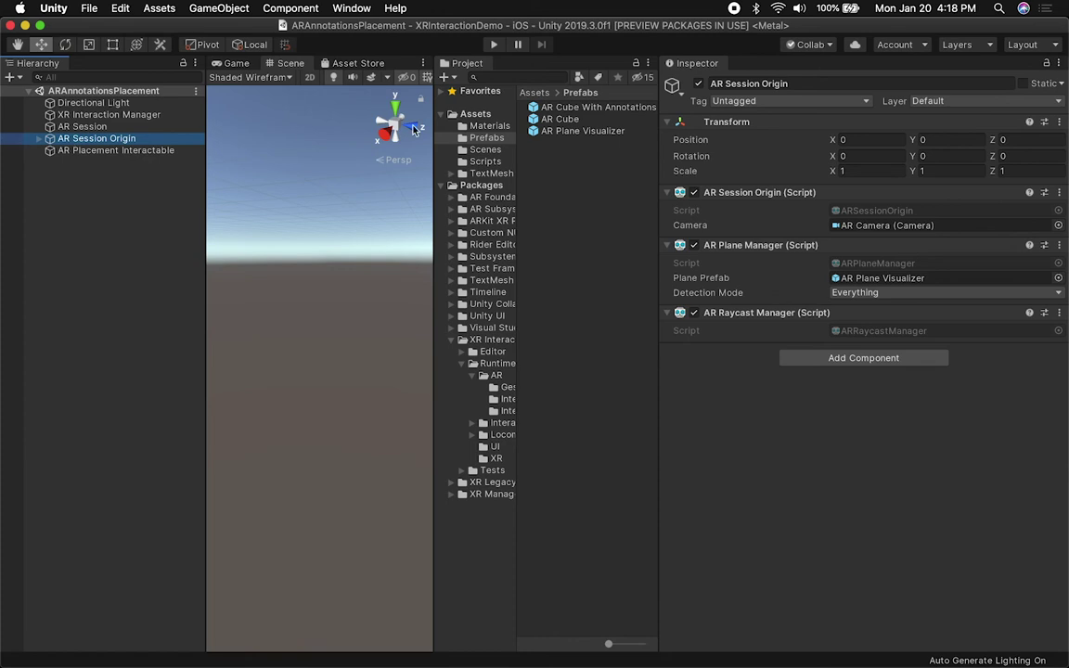
{"action": "left_click", "coordinate": [142, 154]}
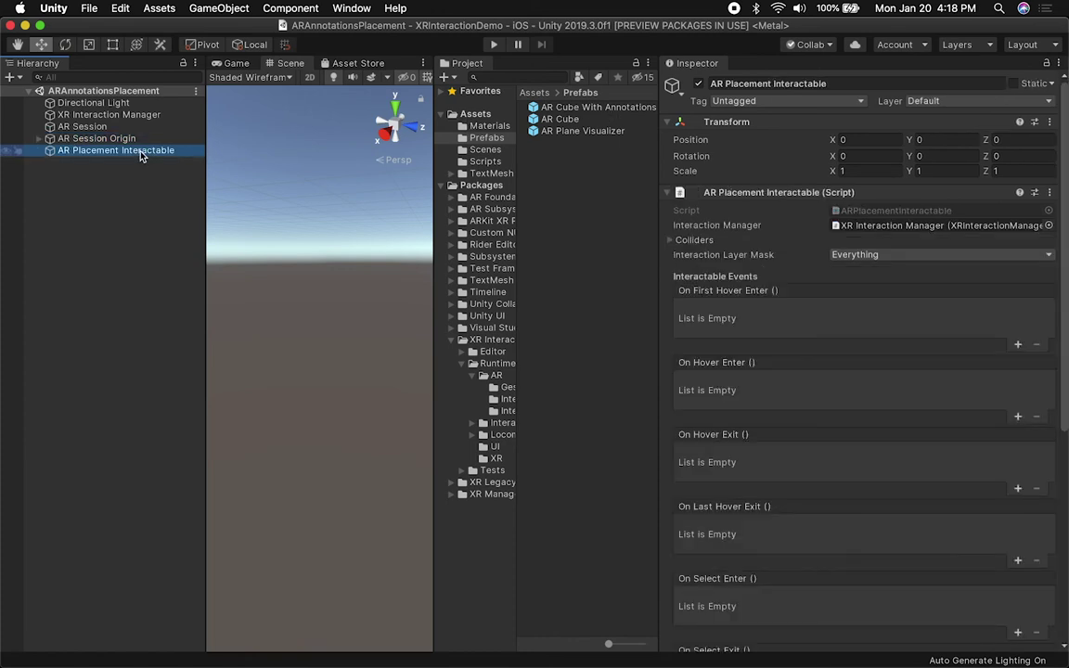
{"action": "scroll", "coordinate": [910, 573], "scroll_direction": "down", "scroll_amount": 5}
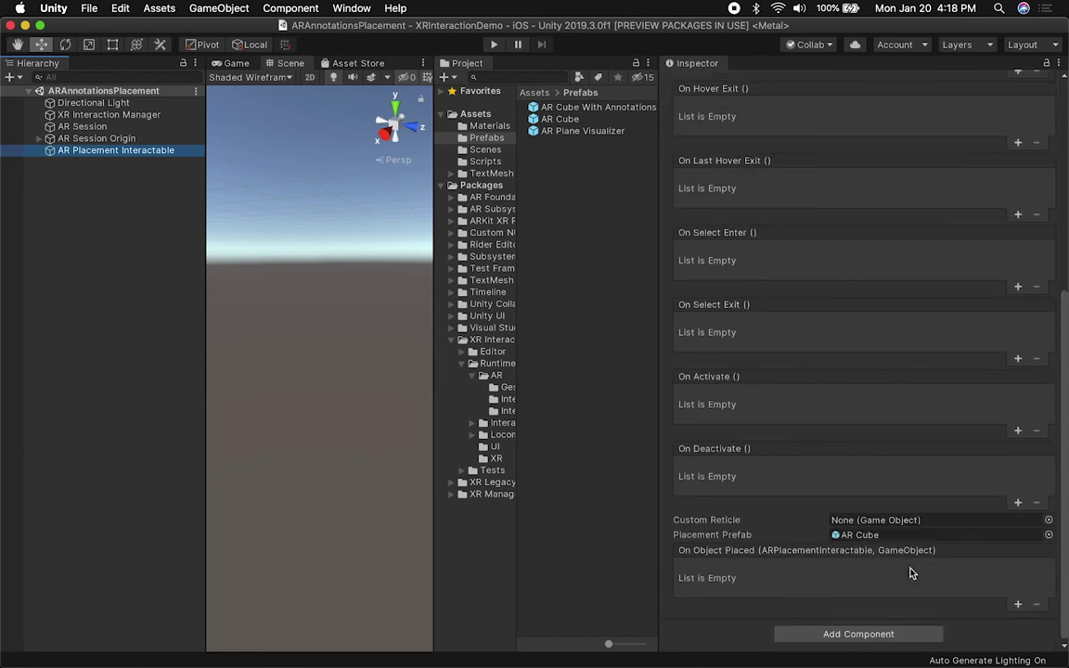
{"action": "mouse_move", "coordinate": [579, 112]}
{"action": "left_mouse_down"}
{"action": "mouse_move", "coordinate": [849, 513]}
{"action": "mouse_move", "coordinate": [835, 535]}
{"action": "mouse_move", "coordinate": [863, 535]}
{"action": "left_mouse_up"}
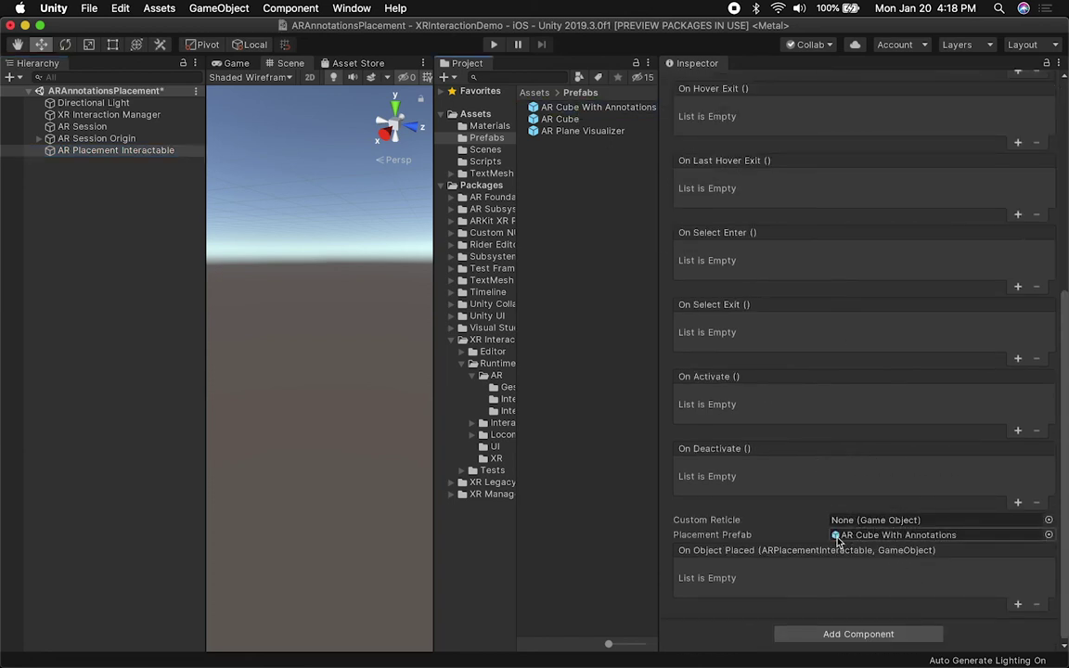
{"action": "left_click", "coordinate": [83, 126]}
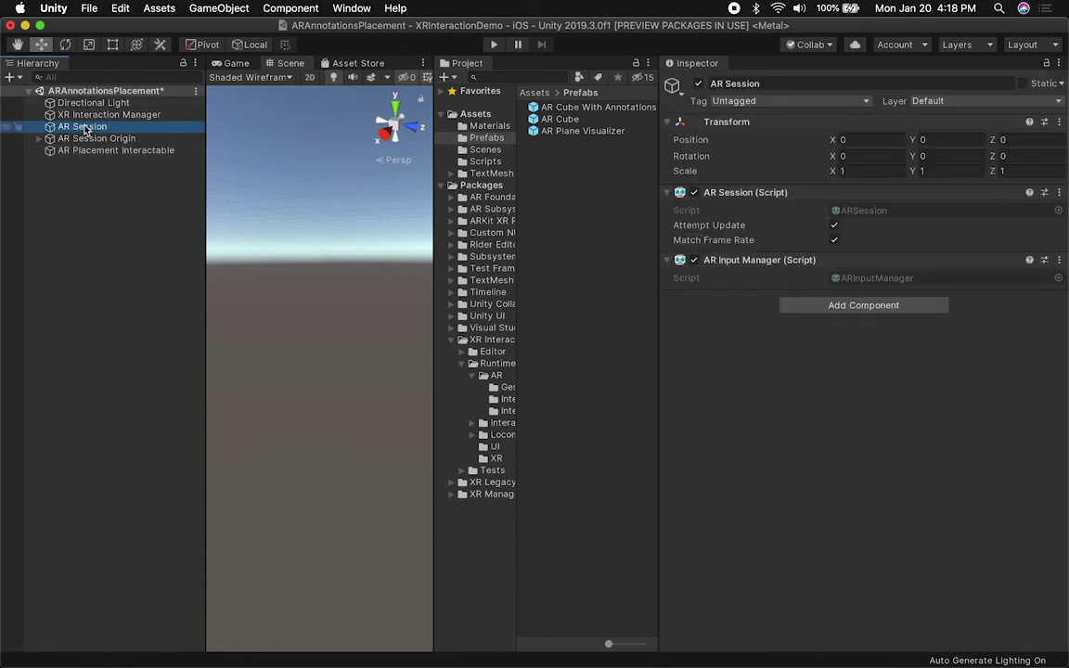
{"action": "left_click", "coordinate": [85, 140]}
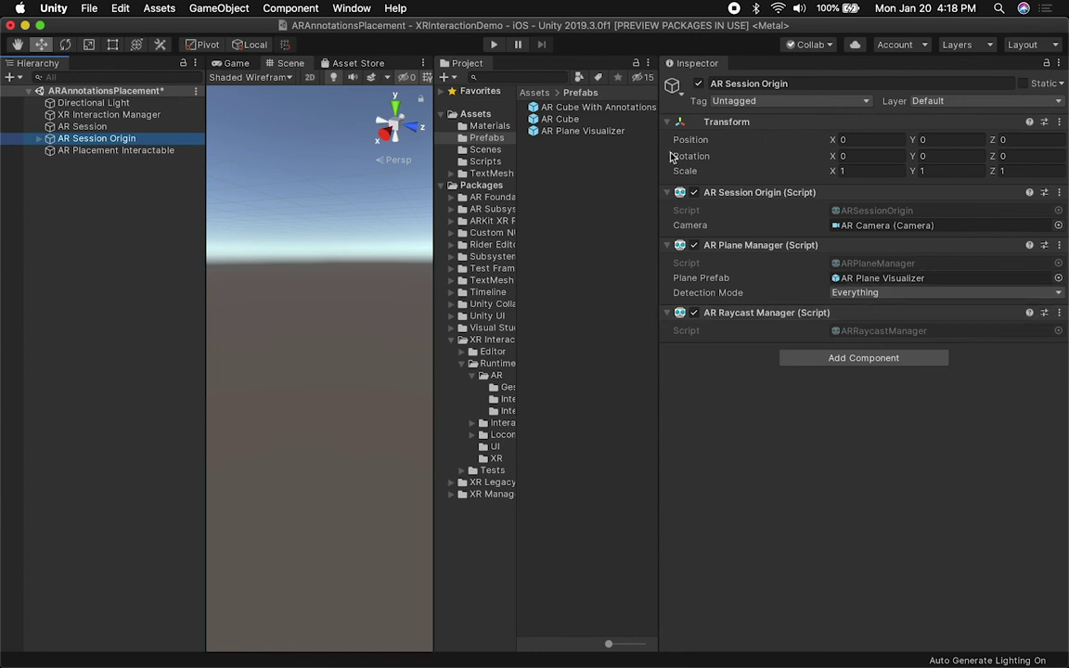
{"action": "left_click", "coordinate": [104, 152]}
{"action": "scroll", "coordinate": [804, 492], "scroll_direction": "down", "scroll_amount": 8}
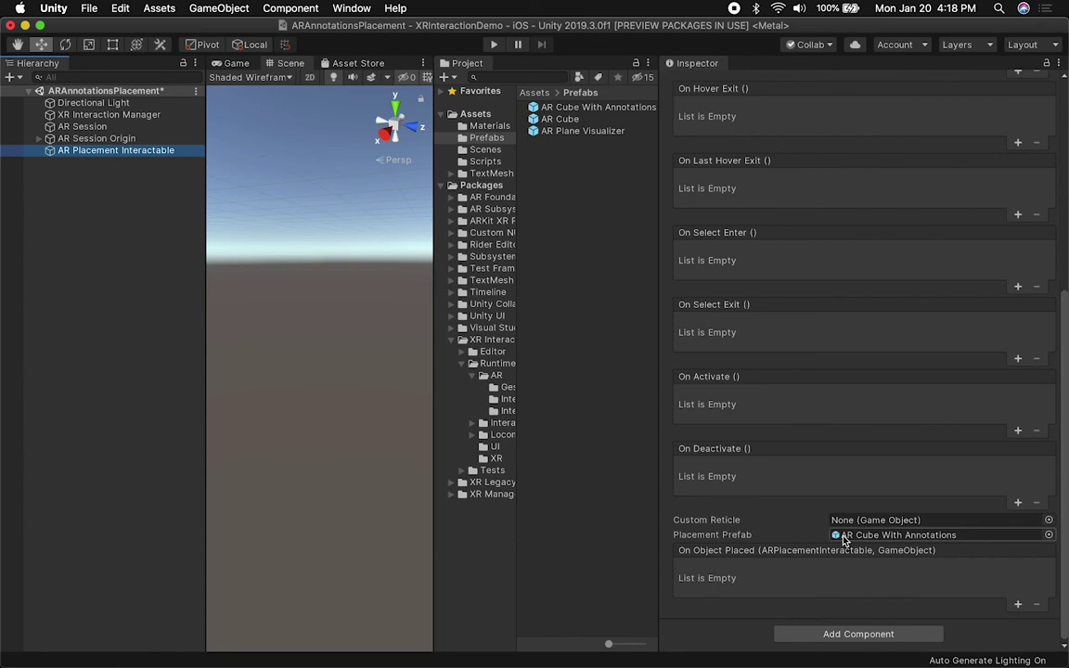
{"action": "scroll", "coordinate": [844, 538], "scroll_direction": "up", "scroll_amount": 10}
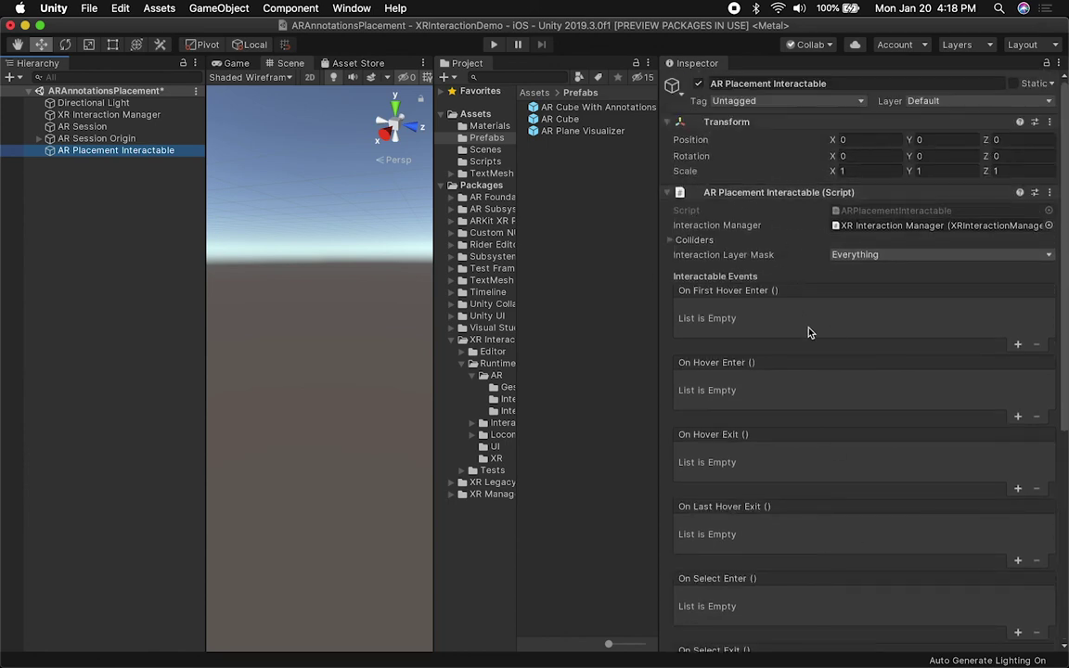